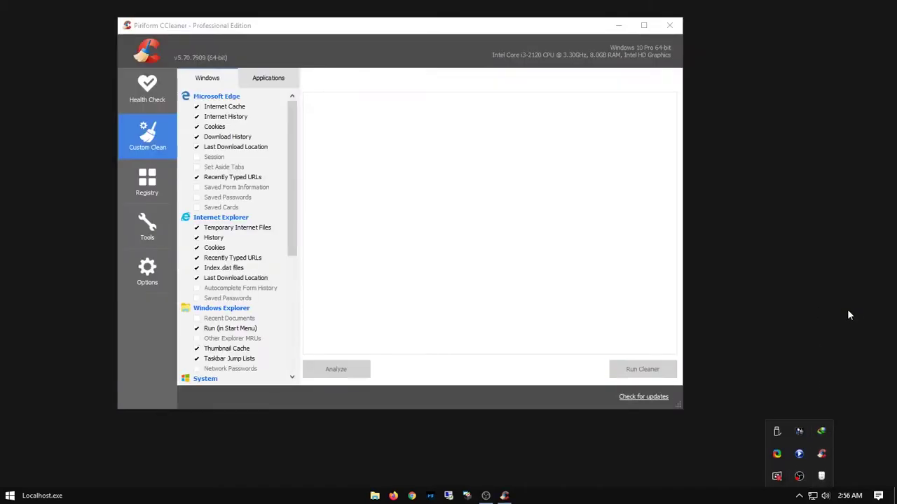
# Look through CCleaner's Registry, Tools, Health Check and Custom Clean sections, including the Windows cleaning options, and close the program.
pyautogui.moveTo(397, 35); pyautogui.dragTo(442, 40)
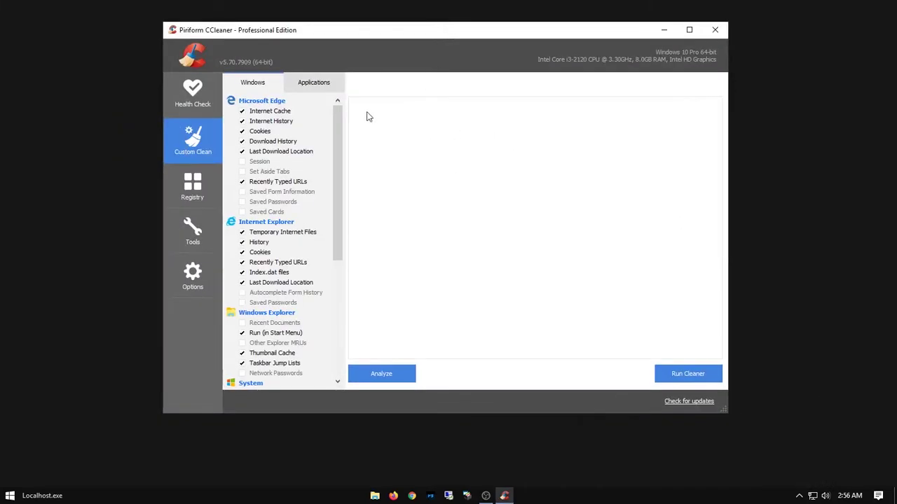
pyautogui.click(194, 187)
pyautogui.click(197, 227)
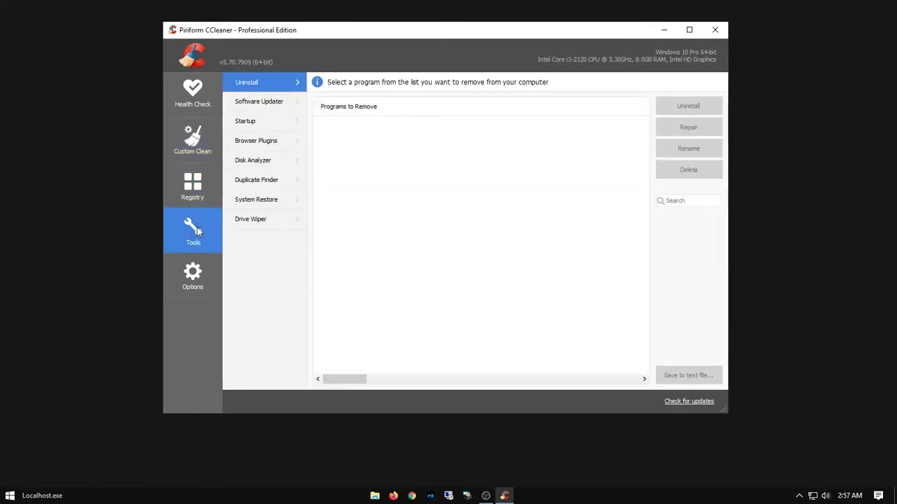
pyautogui.click(193, 92)
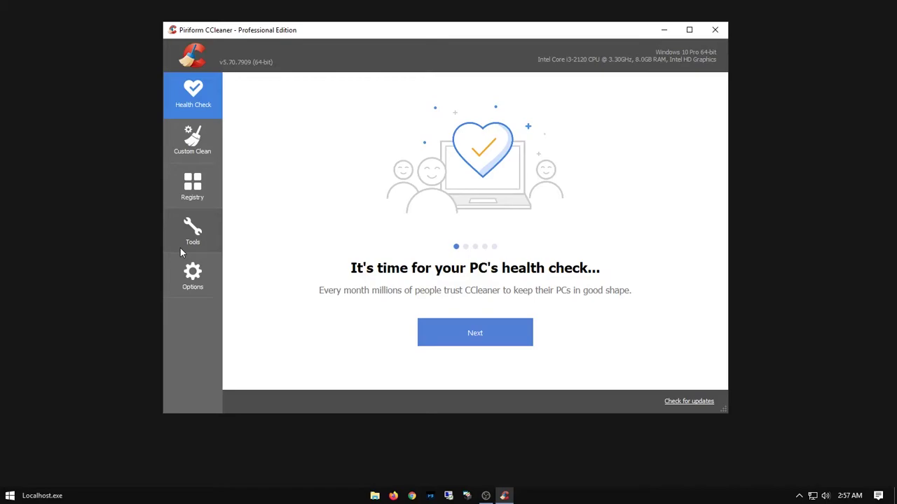
pyautogui.click(209, 144)
pyautogui.moveTo(337, 134); pyautogui.dragTo(333, 253)
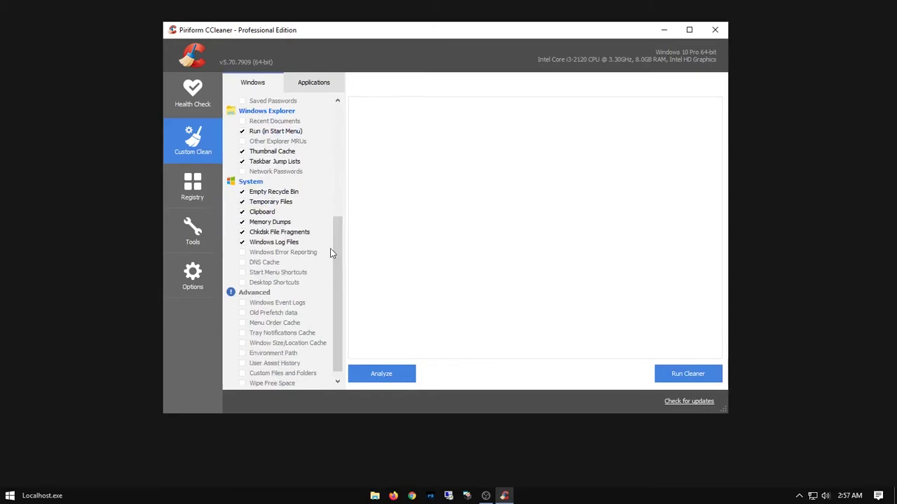
pyautogui.click(716, 30)
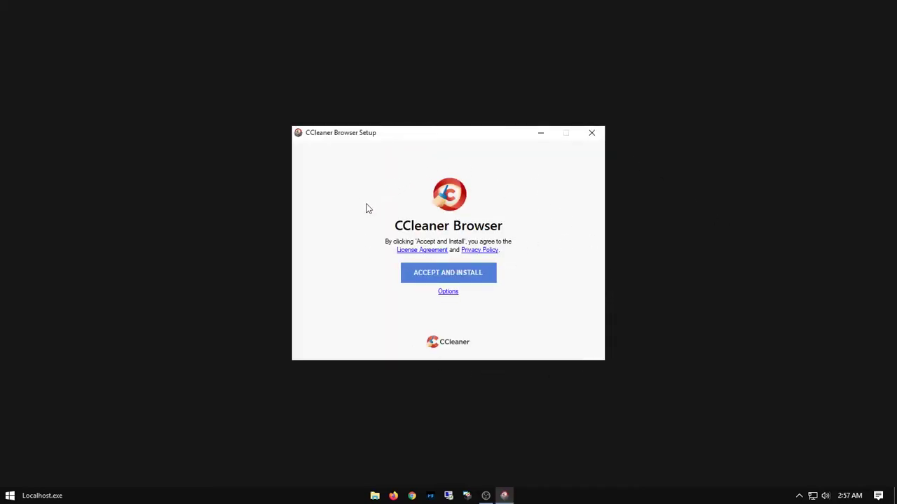
# Install CCleaner Browser with importing data from another browser turned off and the language kept at English (United States).
pyautogui.click(451, 293)
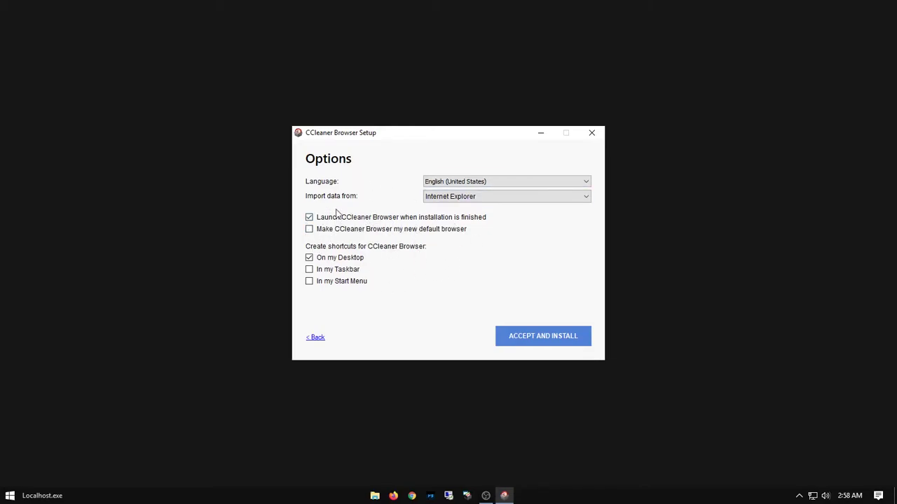
pyautogui.click(455, 197)
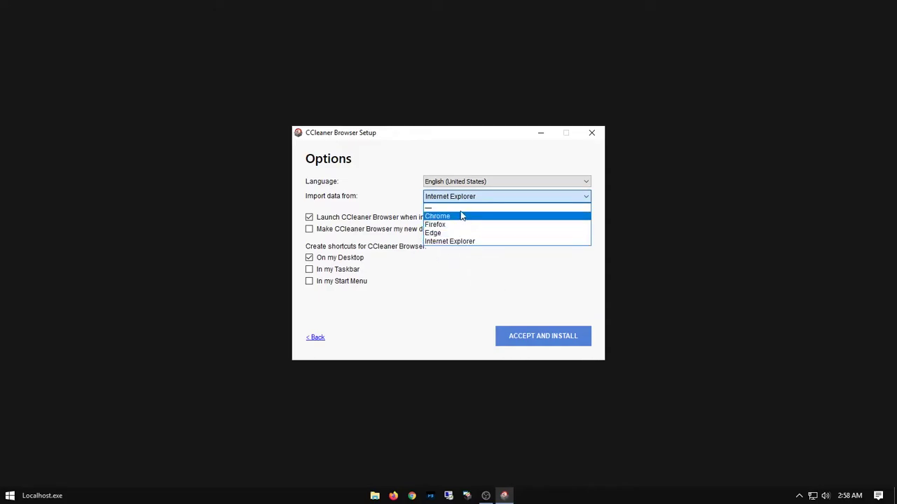
pyautogui.click(460, 210)
pyautogui.click(480, 186)
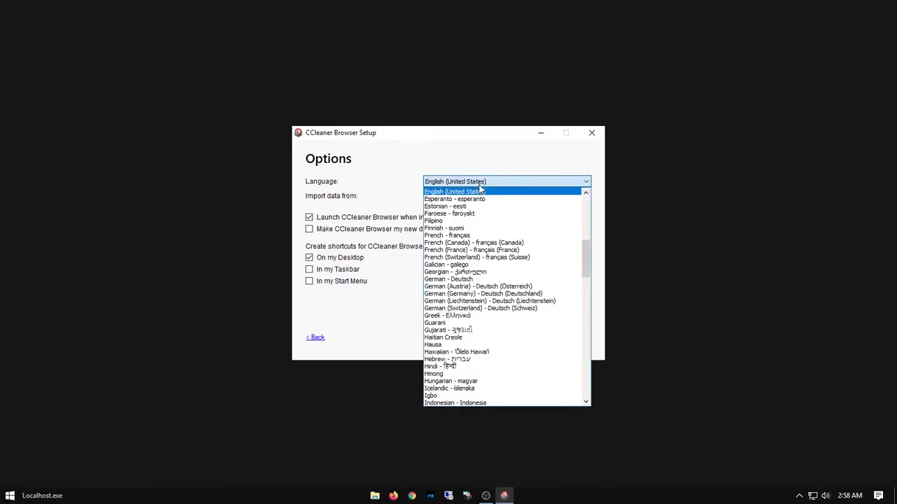
pyautogui.scroll(-1, 551, 342)
pyautogui.scroll(-1, 552, 342)
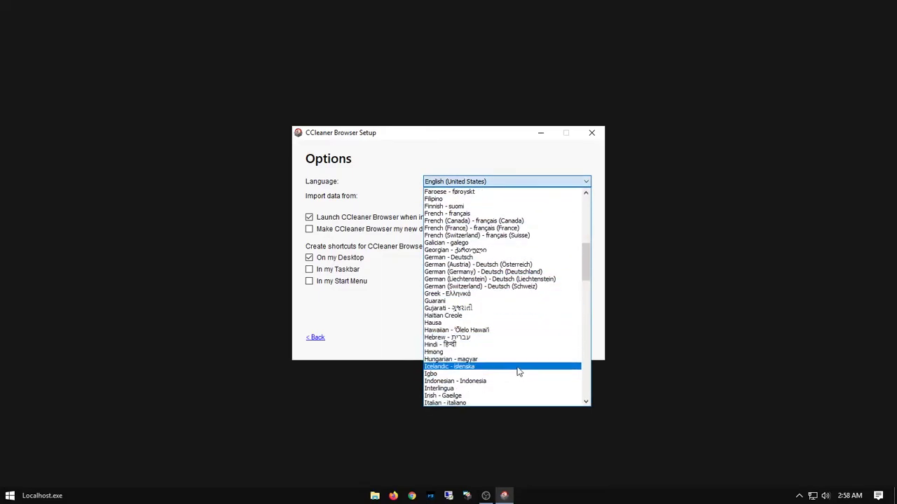
pyautogui.click(395, 204)
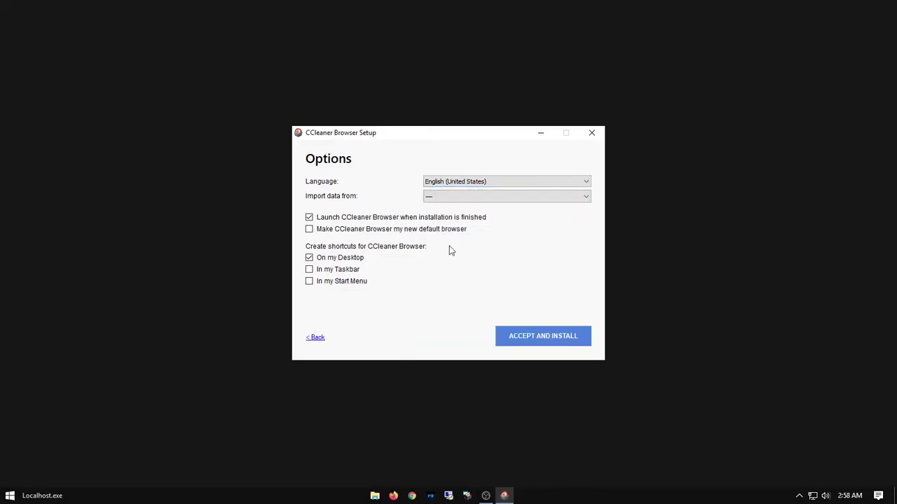
pyautogui.click(524, 338)
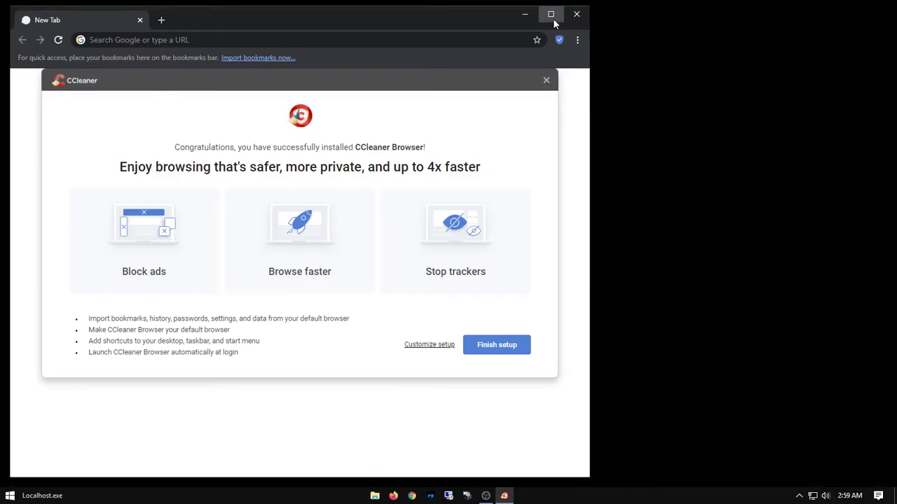
# Finish the browser's setup with data import, default browser and automatic launch at login disabled, keeping only the shortcuts option.
pyautogui.click(552, 15)
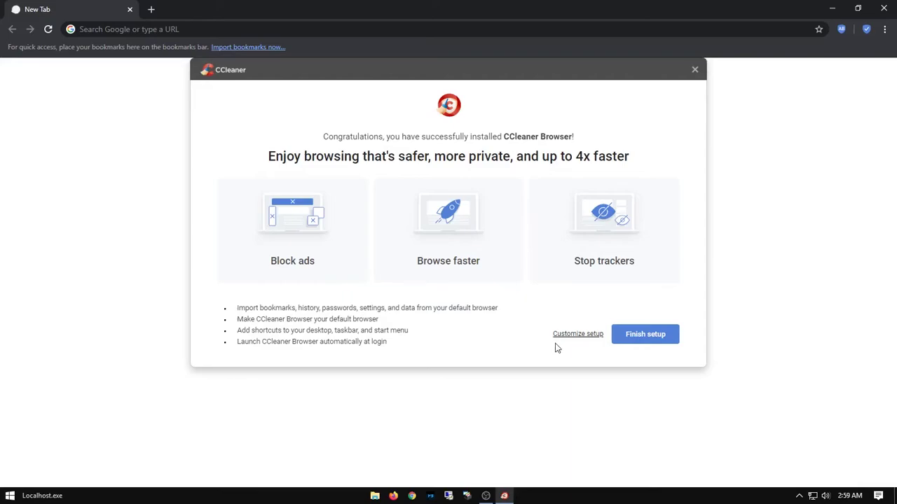
pyautogui.click(574, 335)
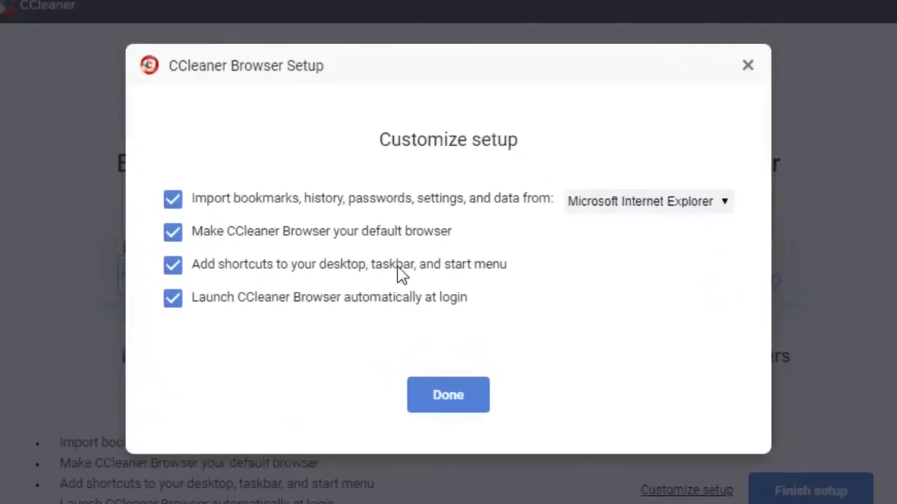
pyautogui.click(624, 200)
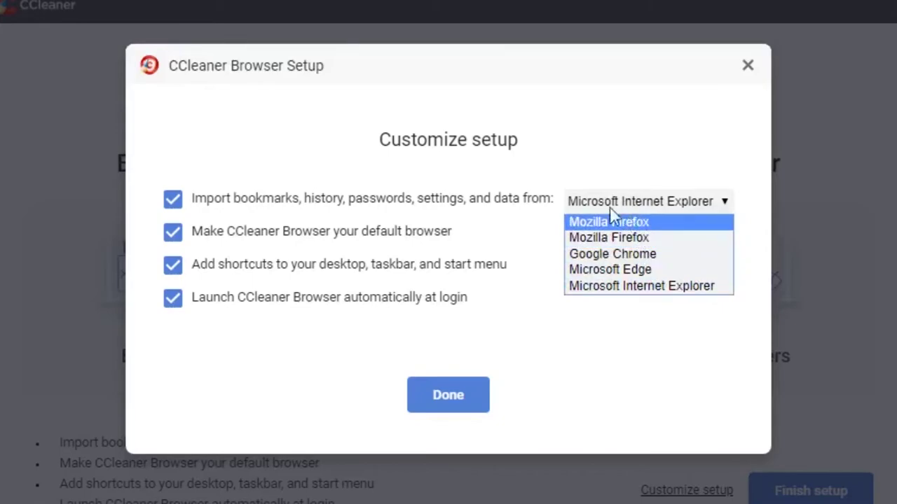
pyautogui.click(561, 127)
pyautogui.click(173, 199)
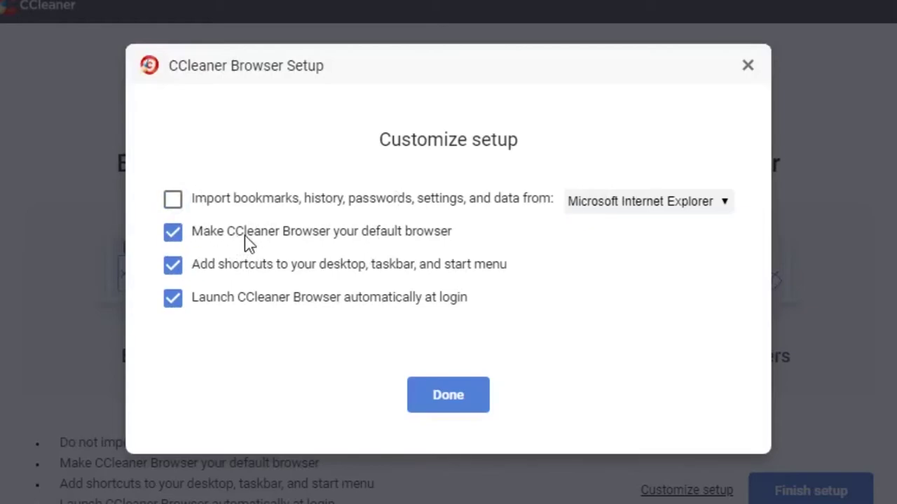
pyautogui.click(174, 237)
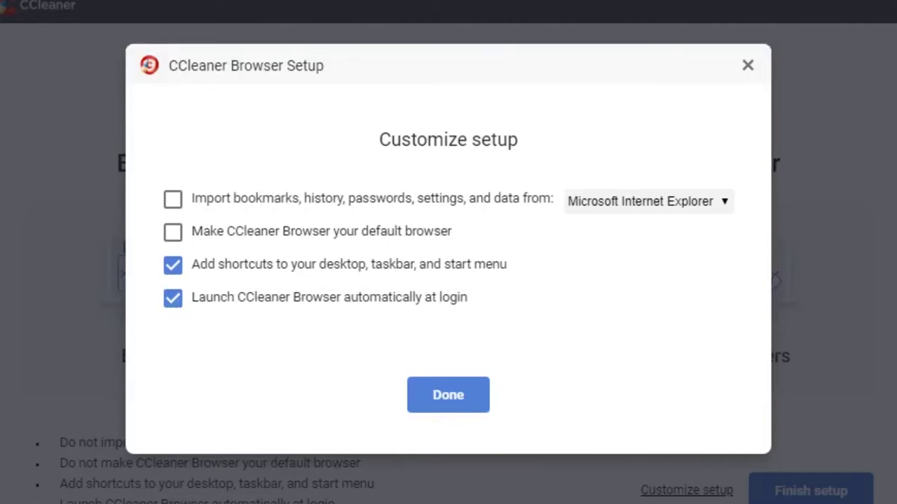
pyautogui.click(175, 301)
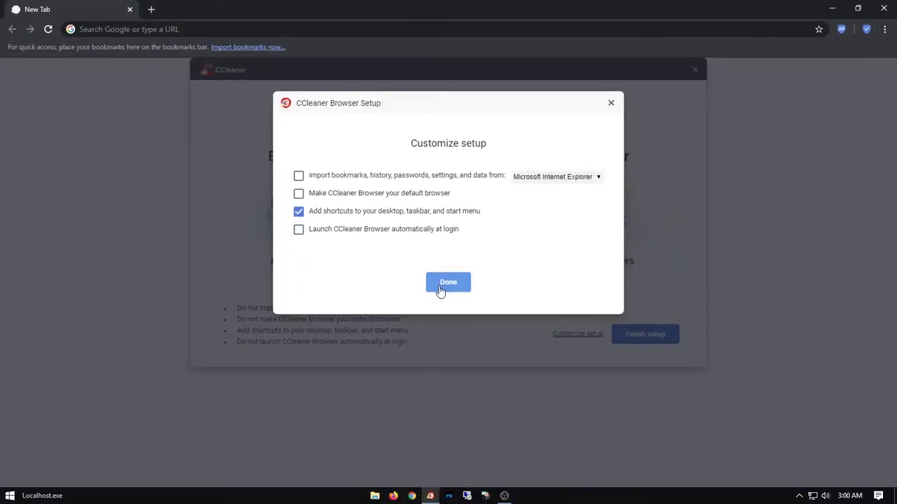
pyautogui.click(440, 289)
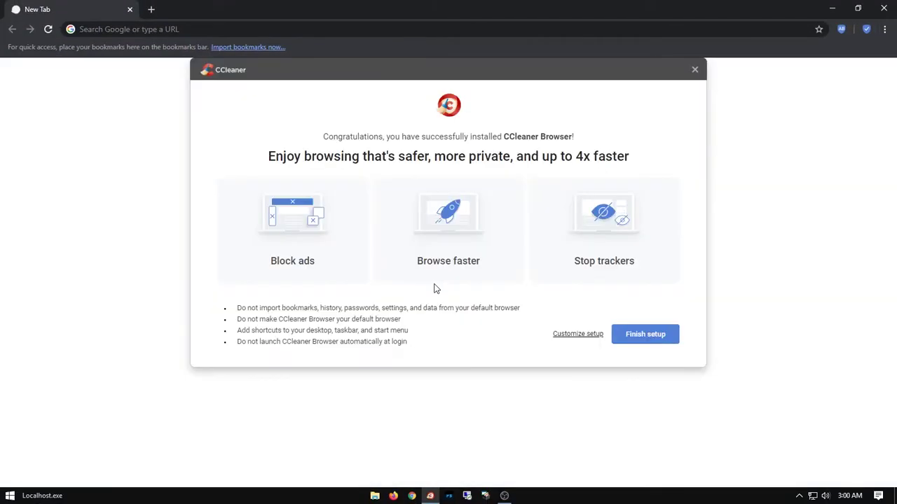
pyautogui.click(645, 335)
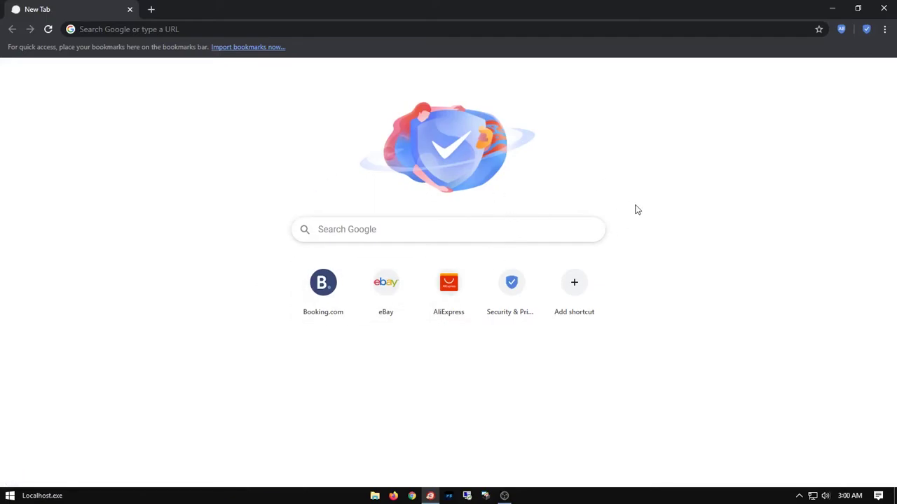
# Open the Adblock settings and review the Essential, Balanced and Strict blocking options and the general settings.
pyautogui.click(841, 29)
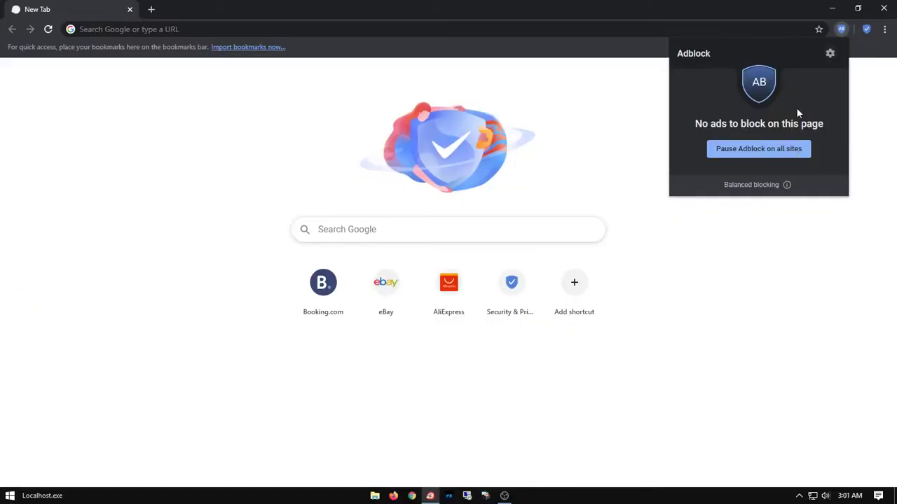
pyautogui.click(831, 55)
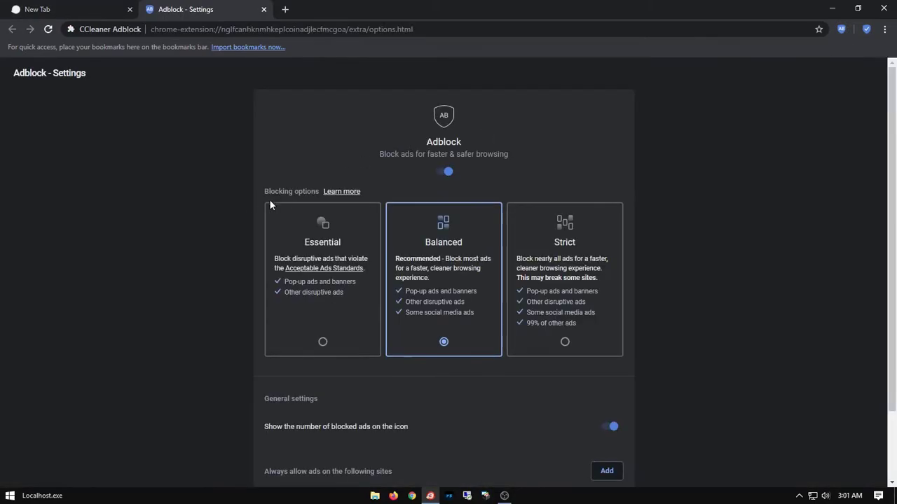
pyautogui.scroll(-1, 240, 204)
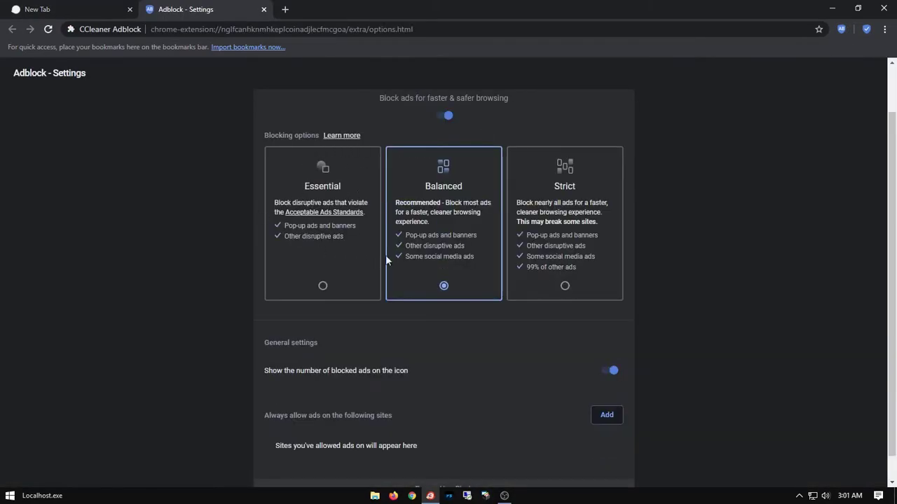
pyautogui.scroll(-1, 499, 221)
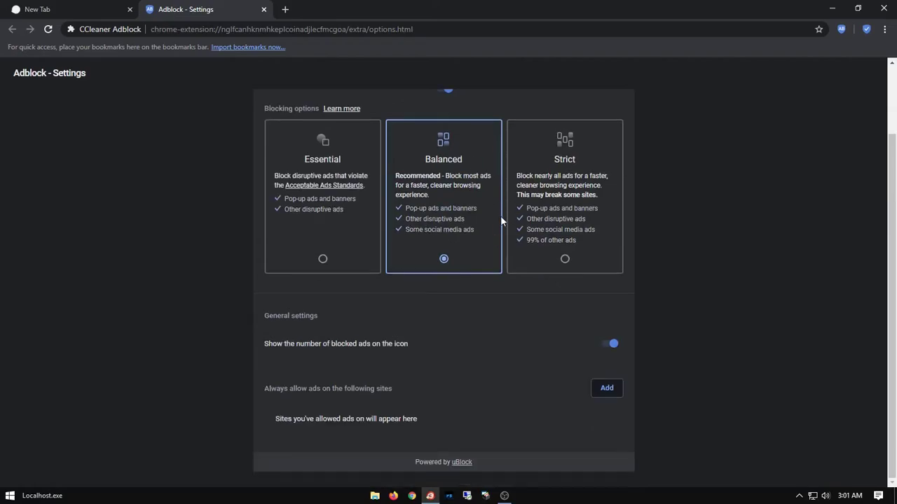
pyautogui.scroll(1, 442, 188)
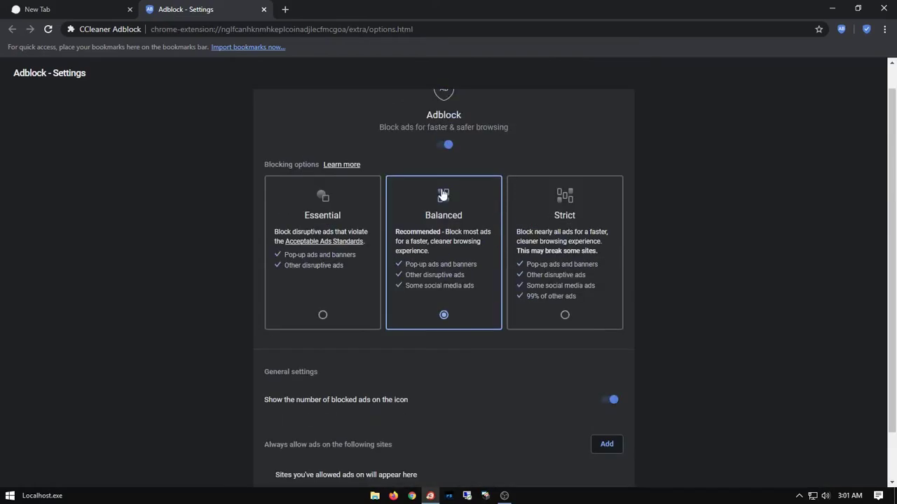
pyautogui.scroll(1, 443, 195)
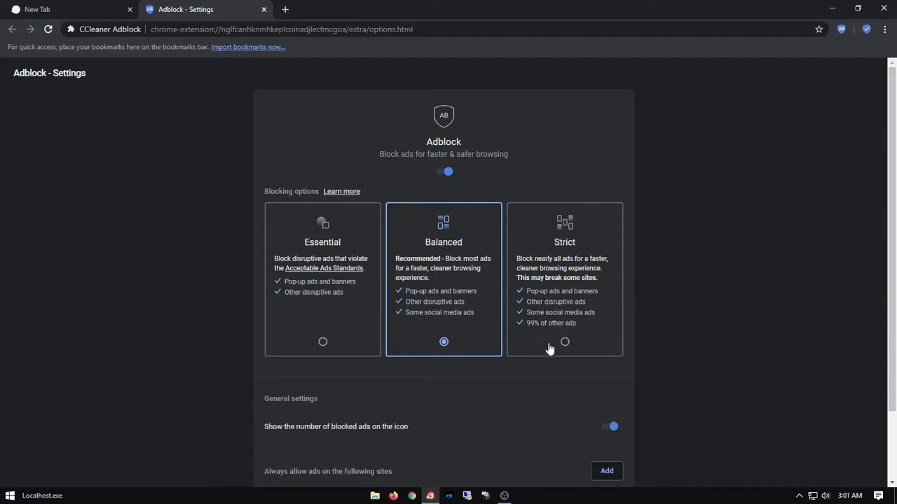
# Try to switch Adblock to Strict blocking, choose to keep Balanced instead, and close the Adblock settings.
pyautogui.click(566, 342)
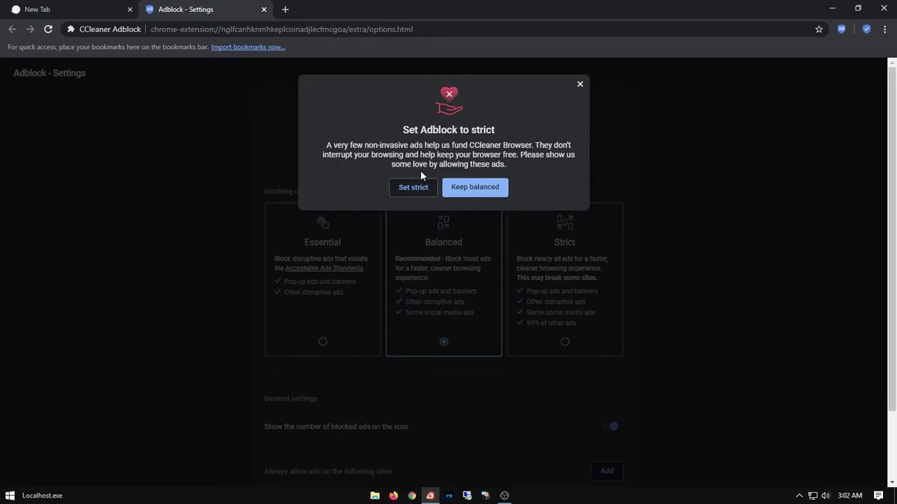
pyautogui.click(475, 187)
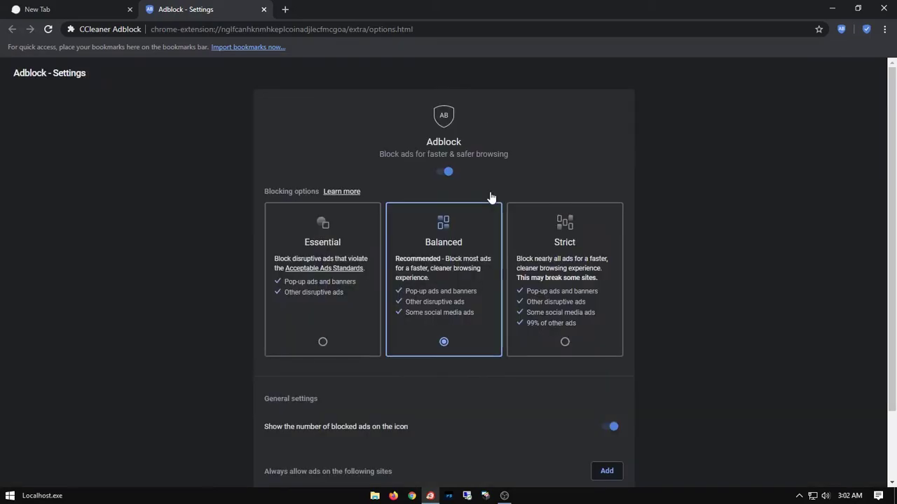
pyautogui.scroll(-2, 578, 141)
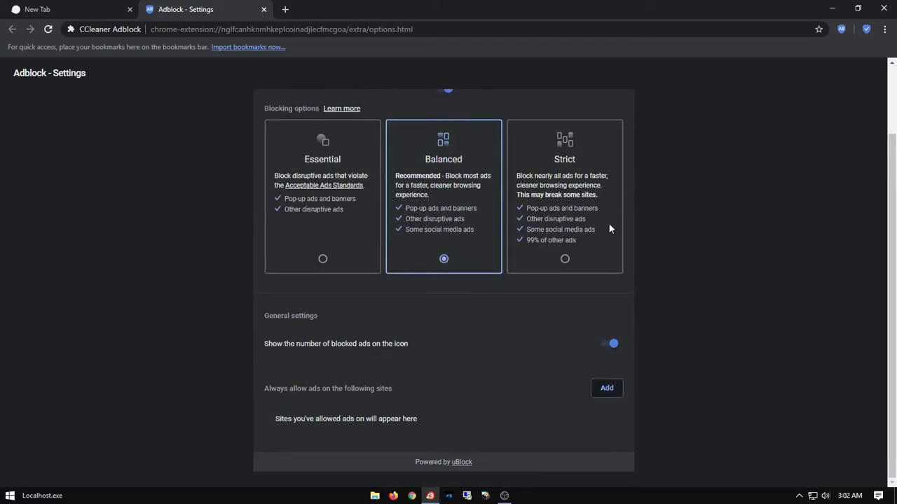
pyautogui.scroll(2, 554, 230)
pyautogui.scroll(-2, 539, 252)
pyautogui.click(263, 9)
# Open the Security & Privacy Center in its own tab and return to the New Tab page.
pyautogui.click(884, 30)
pyautogui.click(870, 32)
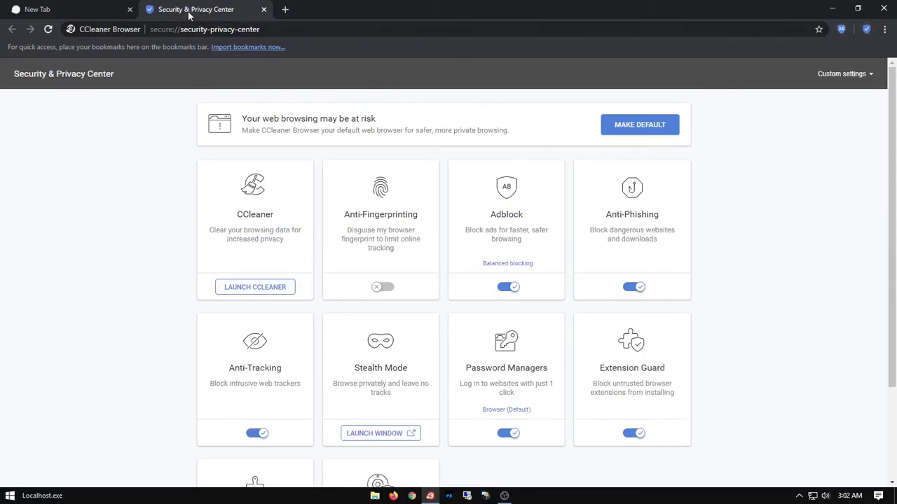
pyautogui.click(116, 7)
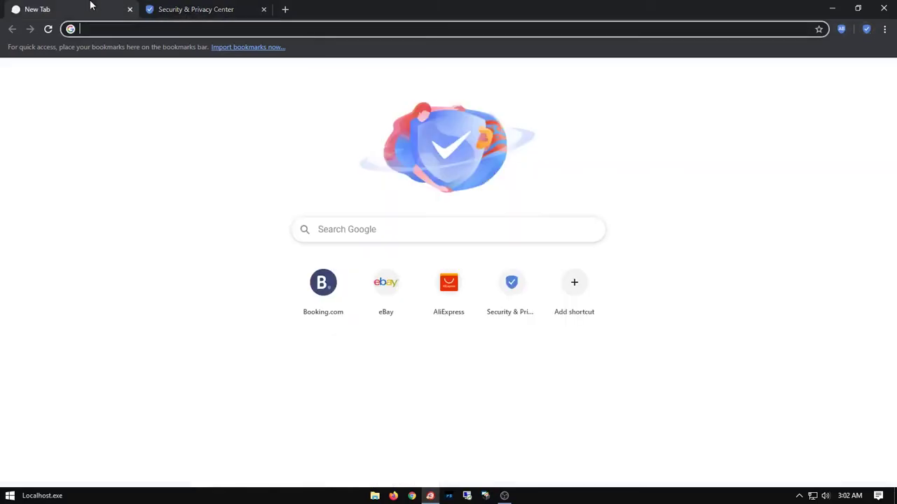
# Open the browser settings and examine the privacy, appearance, search engine, new session, startup and performance options.
pyautogui.click(884, 30)
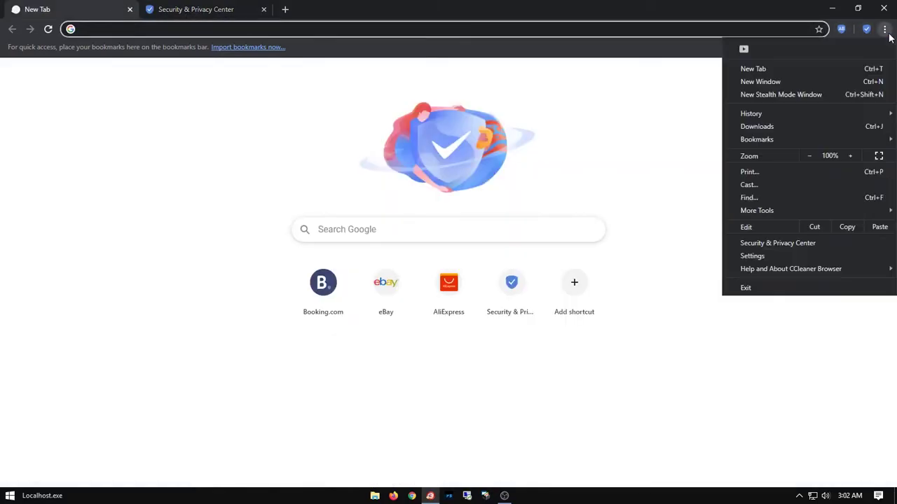
pyautogui.click(816, 253)
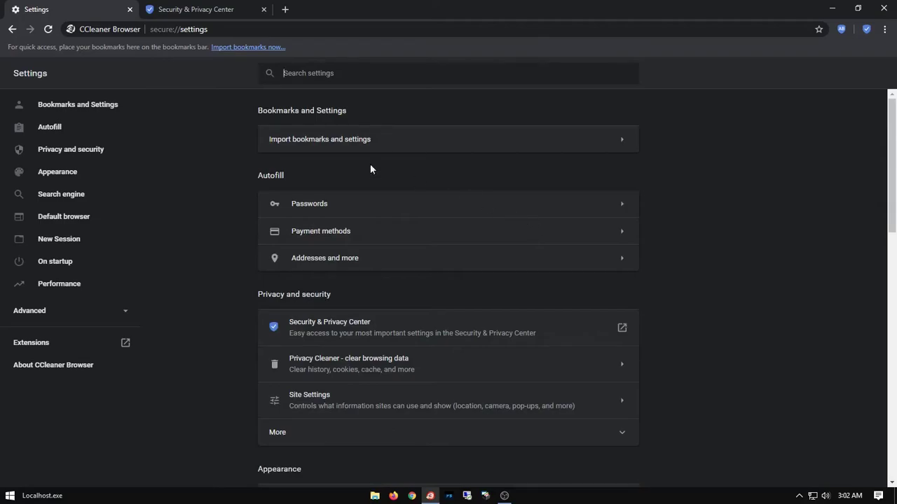
pyautogui.scroll(-2, 119, 175)
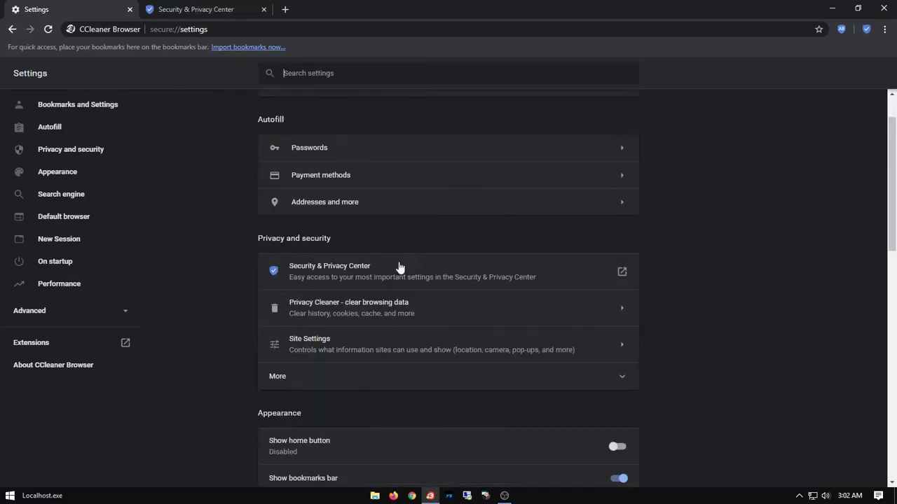
pyautogui.scroll(-3, 378, 254)
pyautogui.click(57, 173)
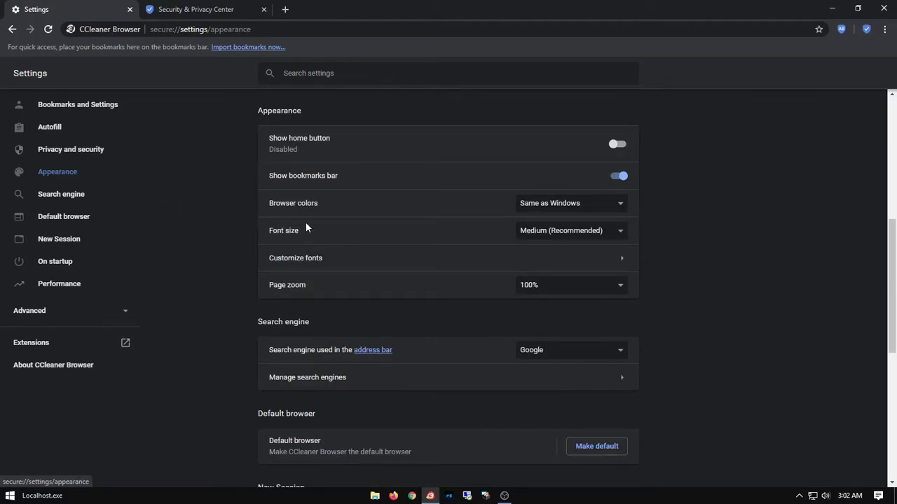
pyautogui.scroll(-4, 361, 245)
pyautogui.scroll(-2, 364, 237)
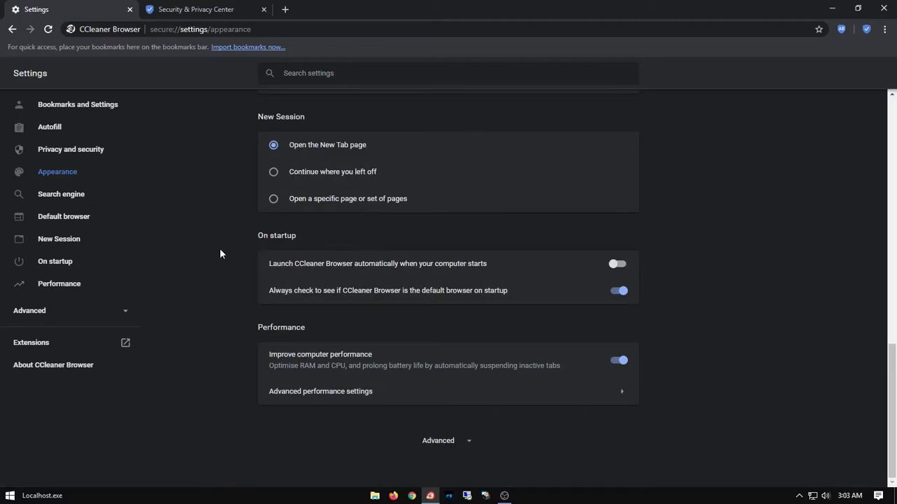
# Expand the advanced settings, review the language, download, sponsored content, accessibility and system options, and turn off spell check.
pyautogui.click(449, 439)
pyautogui.scroll(-3, 472, 375)
pyautogui.scroll(-2, 475, 369)
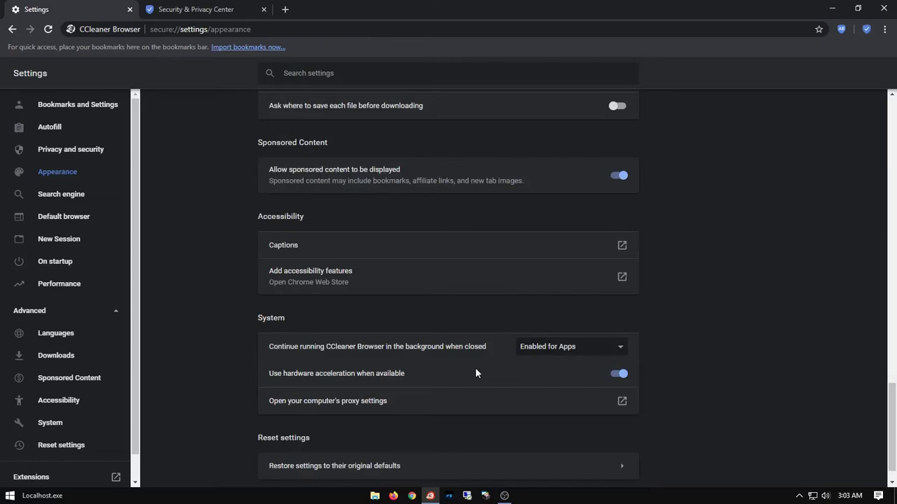
pyautogui.scroll(-1, 475, 373)
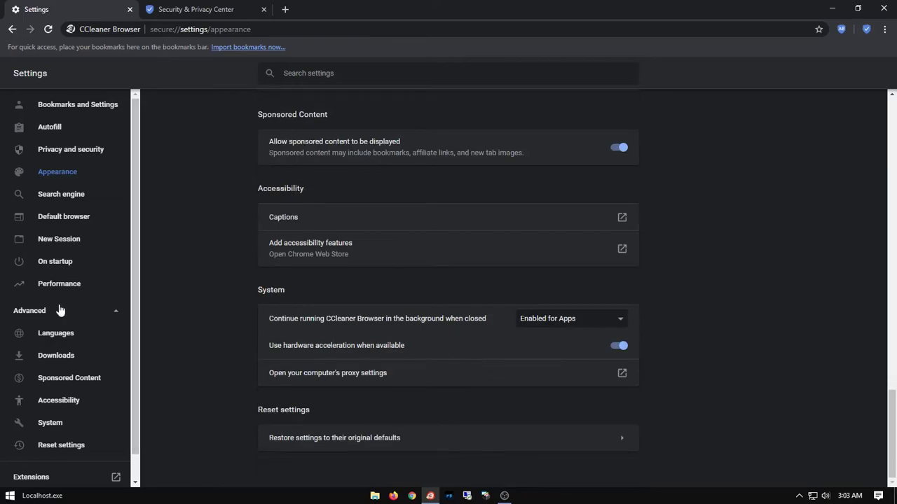
pyautogui.scroll(-1, 60, 311)
pyautogui.scroll(3, 477, 405)
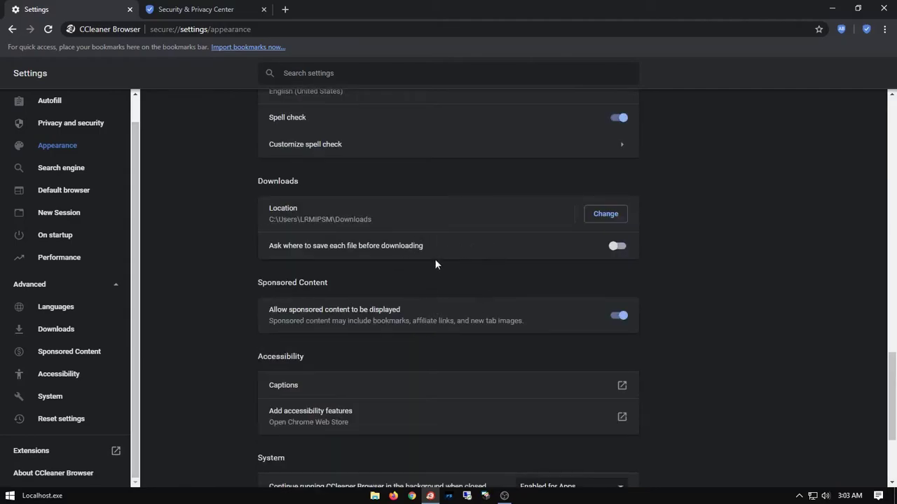
pyautogui.scroll(1, 435, 263)
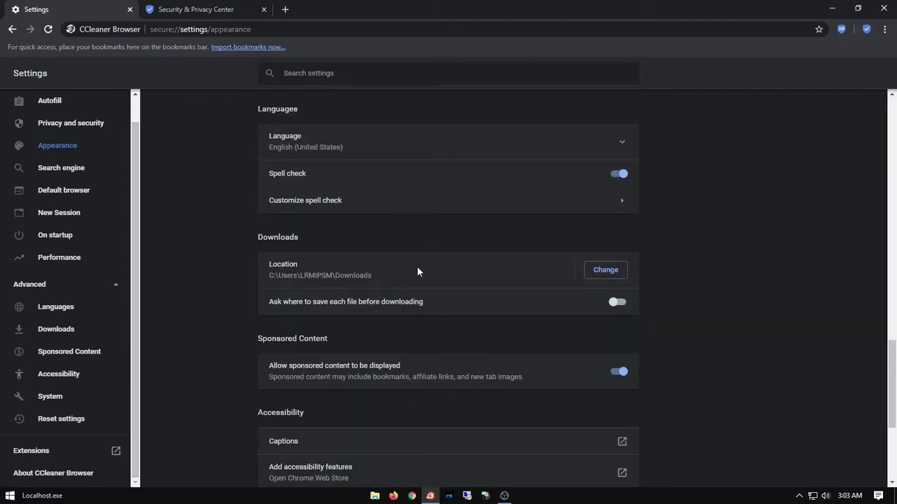
pyautogui.click(616, 173)
pyautogui.scroll(1, 509, 264)
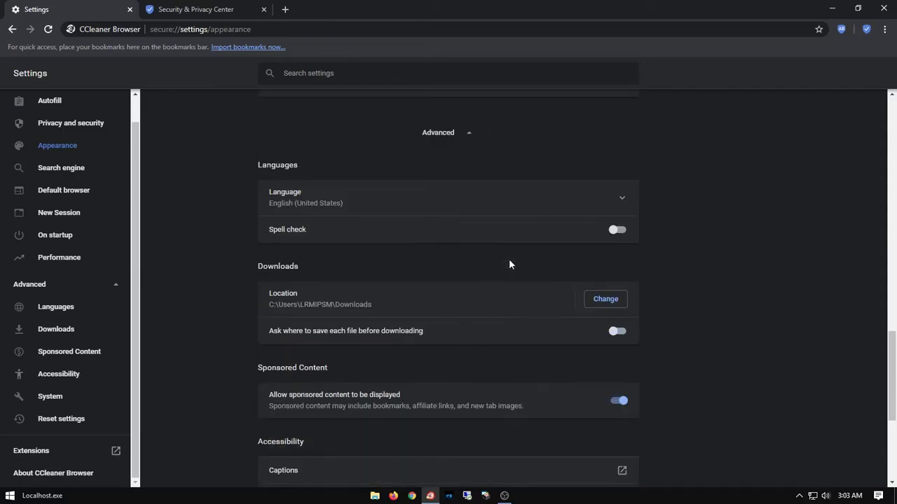
# Open the advanced performance settings, review the options for suspending inactive tabs, and return to the main settings.
pyautogui.scroll(3, 509, 264)
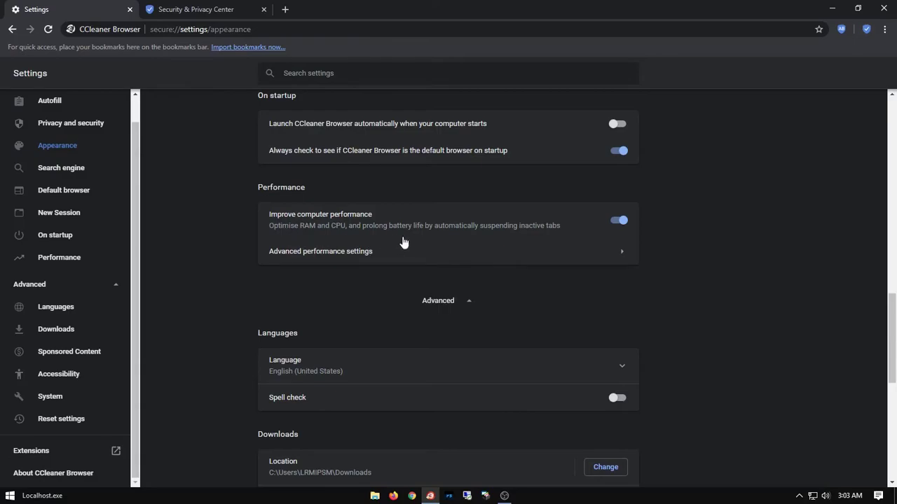
pyautogui.click(349, 260)
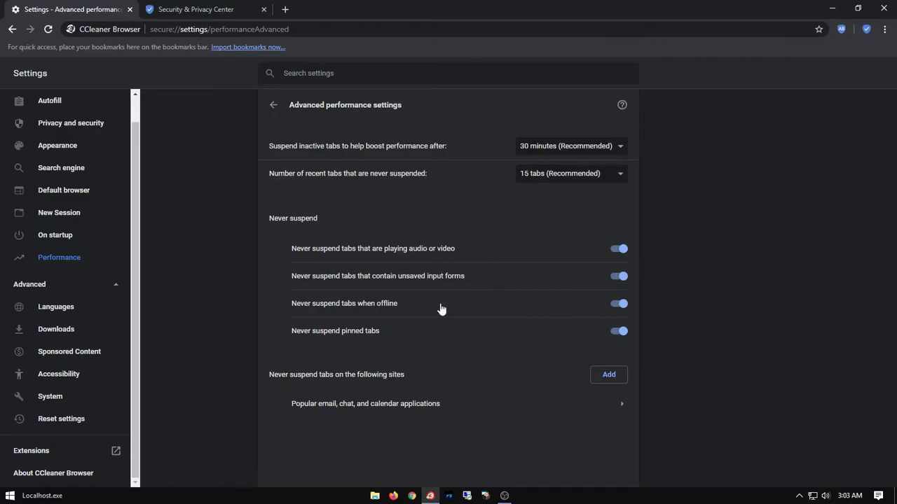
pyautogui.click(11, 30)
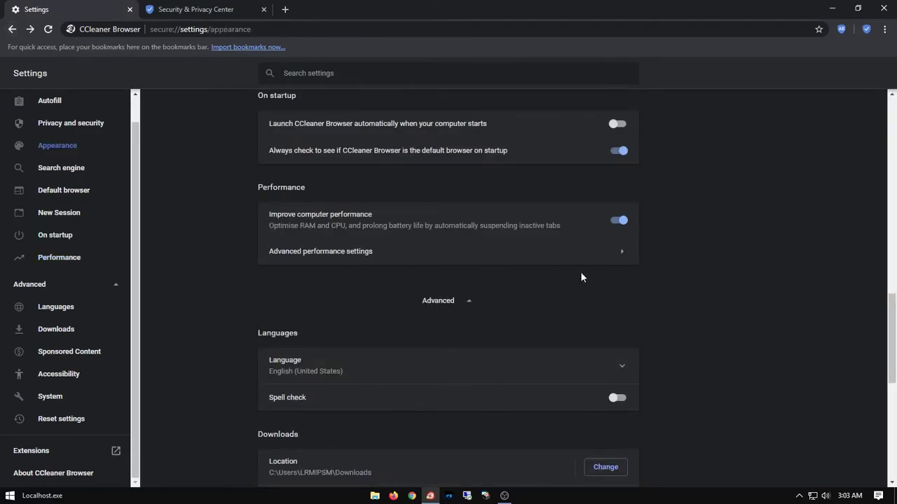
# Turn off the startup check for whether CCleaner Browser is the default browser.
pyautogui.scroll(1, 631, 234)
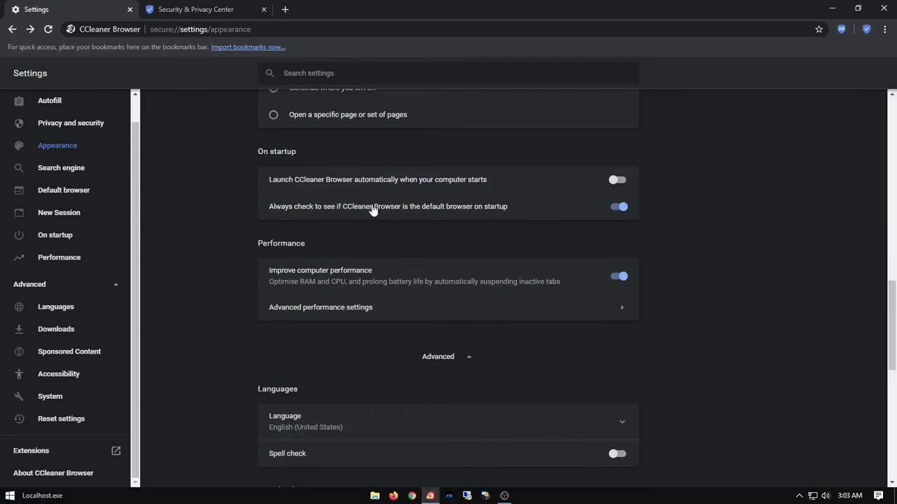
pyautogui.click(617, 209)
pyautogui.scroll(2, 504, 222)
pyautogui.scroll(1, 505, 222)
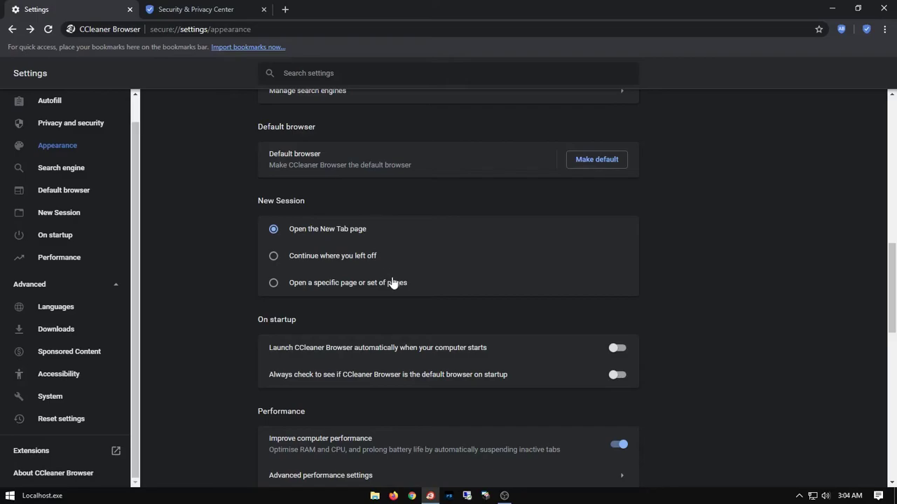
pyautogui.scroll(1, 404, 279)
pyautogui.scroll(2, 407, 276)
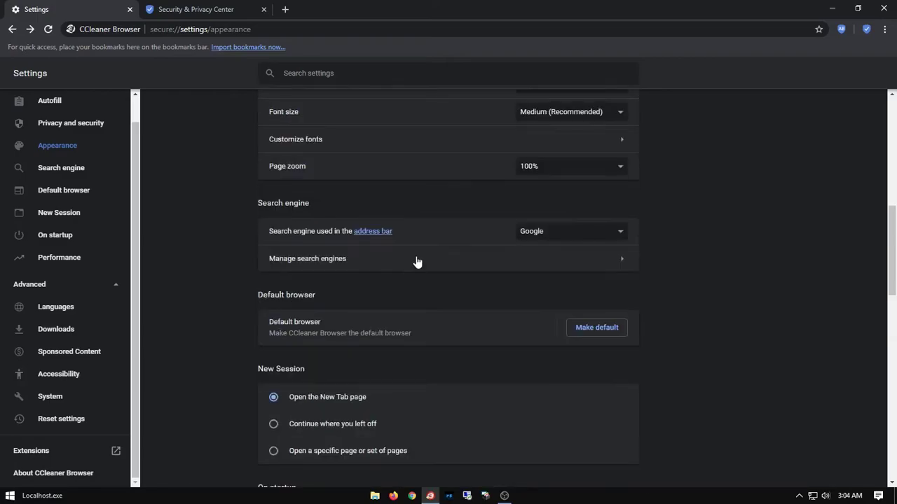
pyautogui.scroll(2, 417, 260)
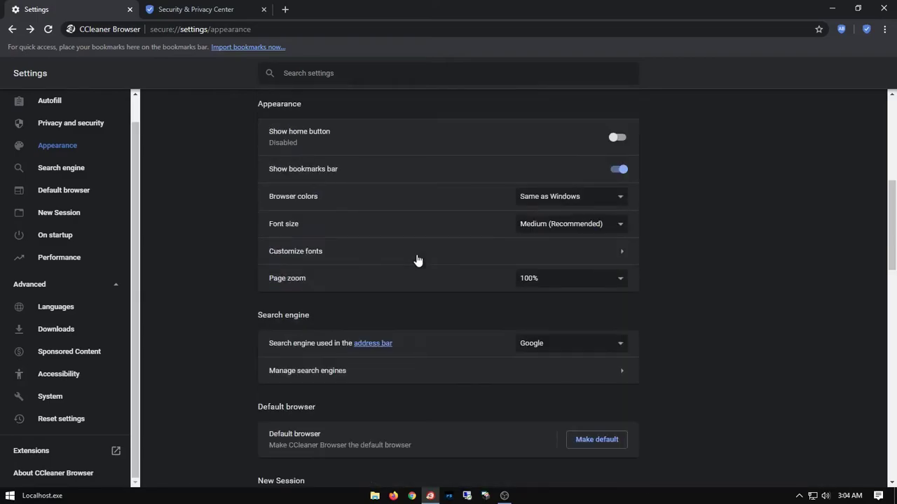
pyautogui.scroll(6, 416, 260)
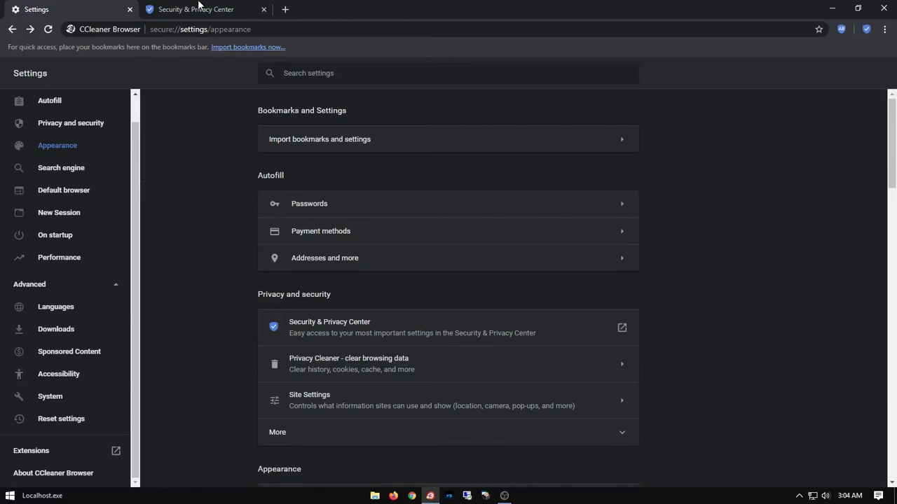
# In the Security & Privacy Center, launch and close the CCleaner program, and read the CCleaner feature description.
pyautogui.click(199, 9)
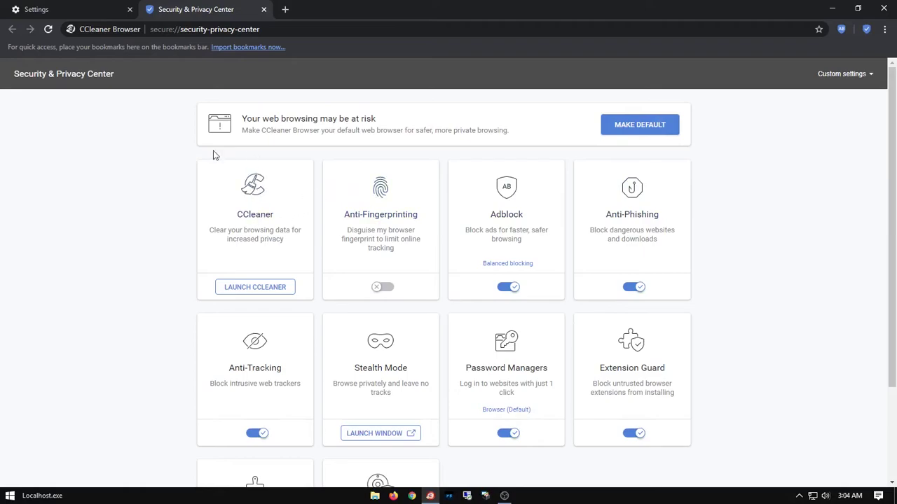
pyautogui.click(252, 286)
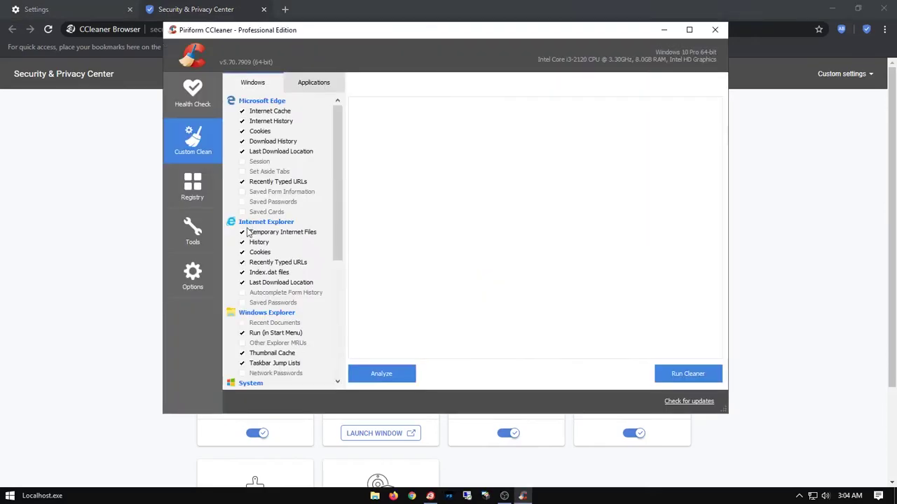
pyautogui.click(712, 32)
pyautogui.click(266, 220)
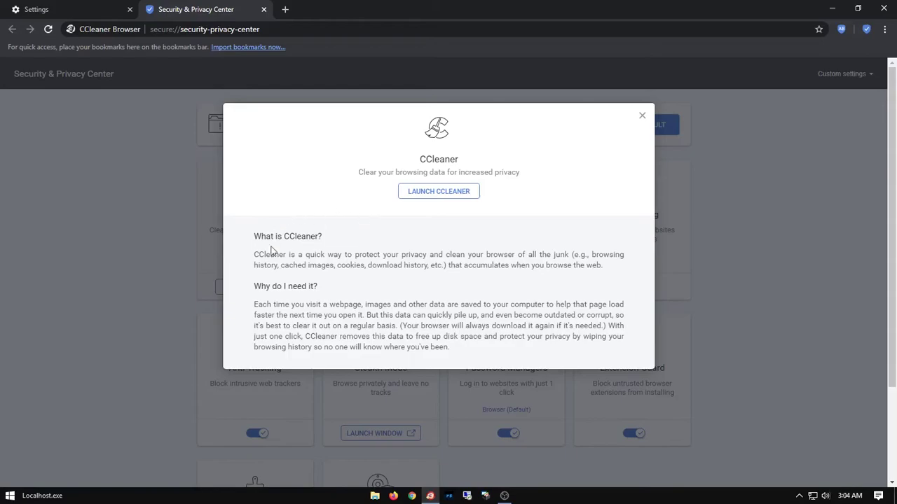
pyautogui.click(642, 115)
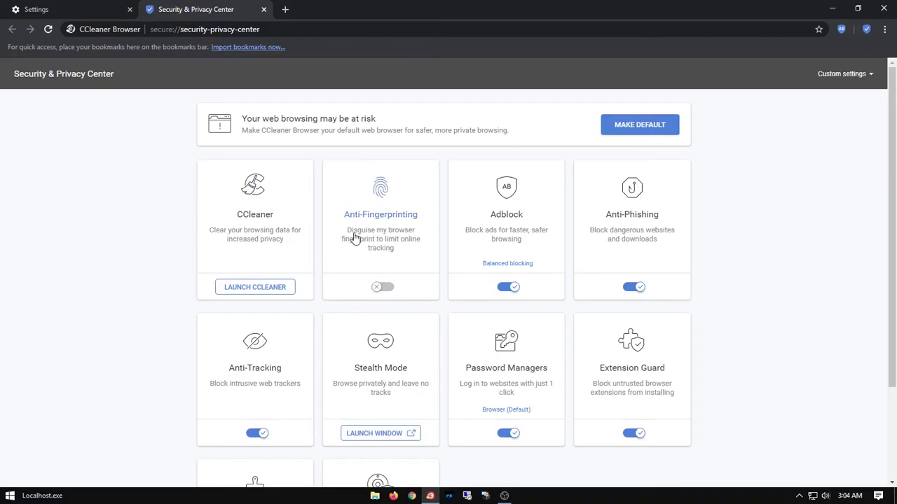
# Read the Anti-Fingerprinting description, turn the feature on, and close its details.
pyautogui.click(389, 230)
pyautogui.scroll(-1, 396, 263)
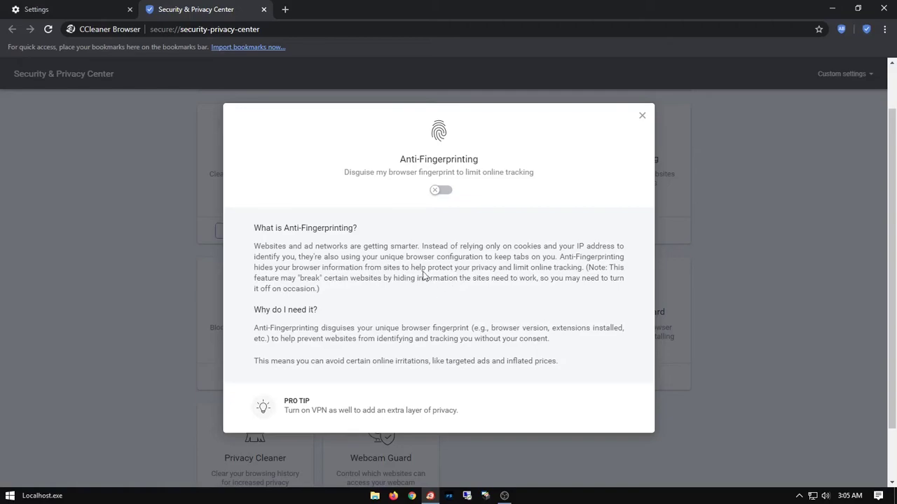
pyautogui.scroll(-1, 358, 260)
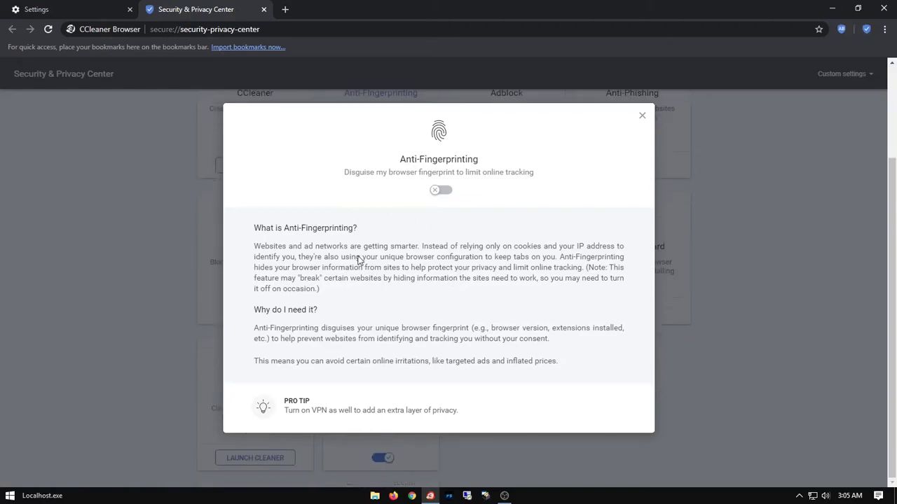
pyautogui.scroll(2, 359, 259)
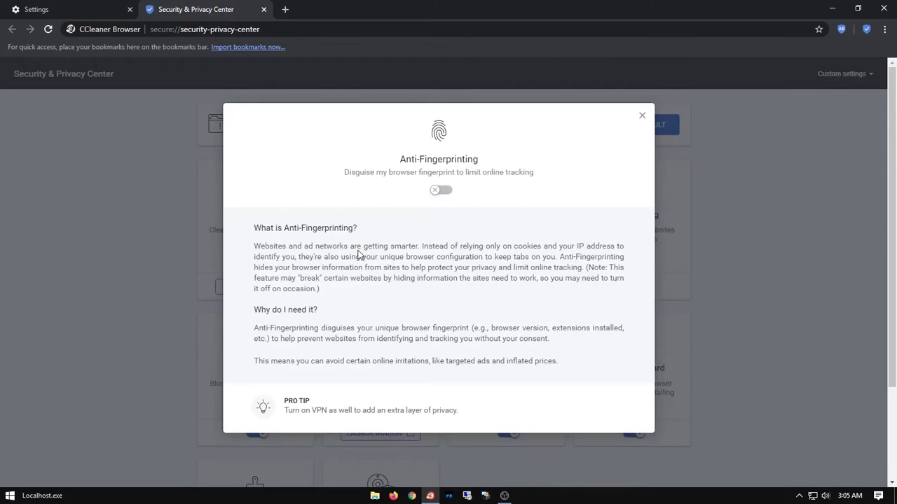
pyautogui.click(436, 193)
pyautogui.click(641, 115)
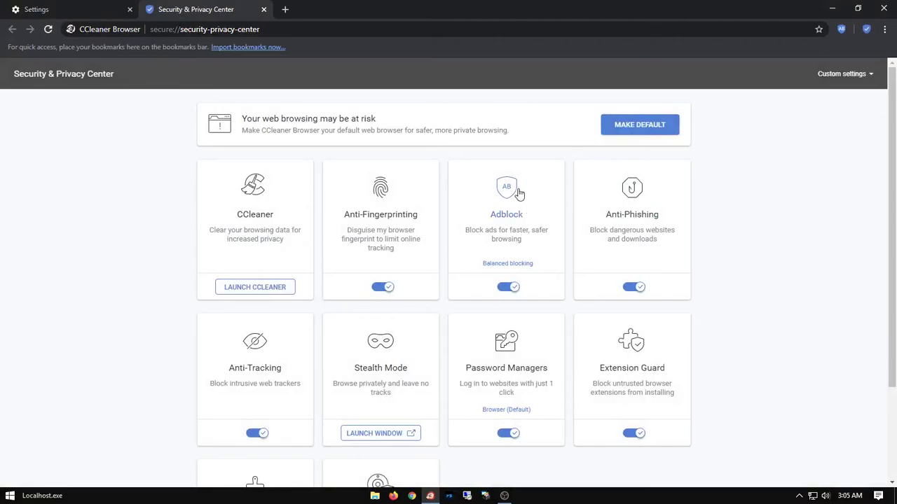
# Read the descriptions of the Anti-Phishing and Anti-Tracking features and close their details.
pyautogui.scroll(-1, 516, 197)
pyautogui.click(631, 159)
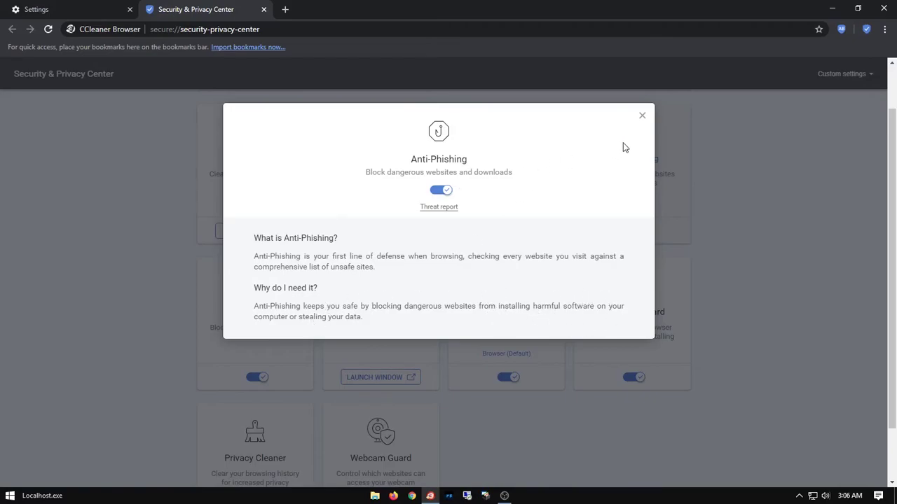
pyautogui.click(643, 116)
pyautogui.scroll(-1, 771, 284)
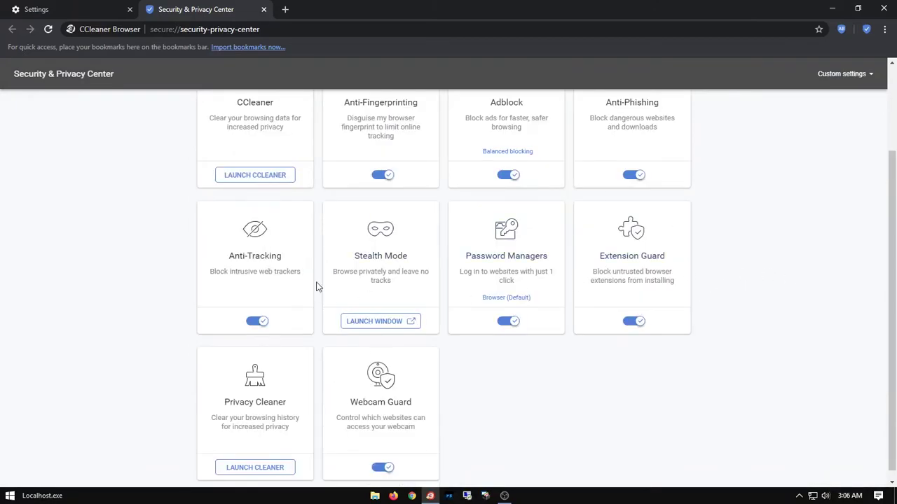
pyautogui.click(282, 265)
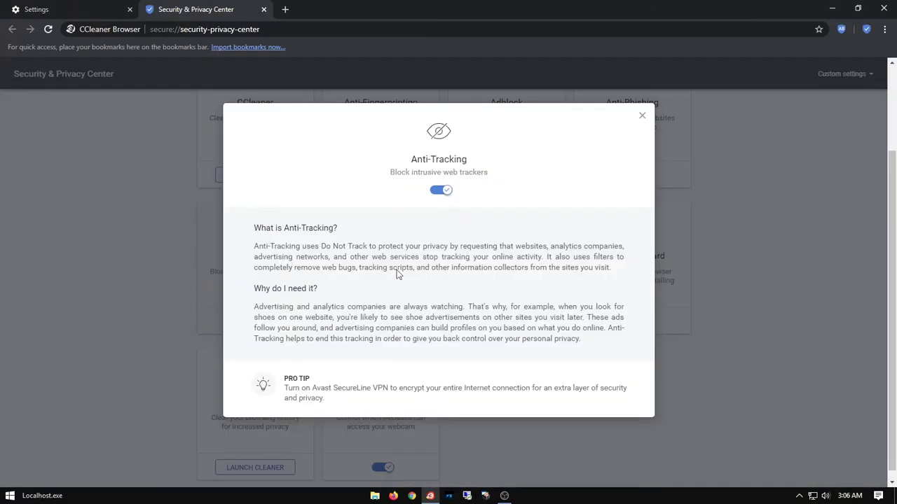
pyautogui.click(642, 116)
pyautogui.scroll(2, 267, 284)
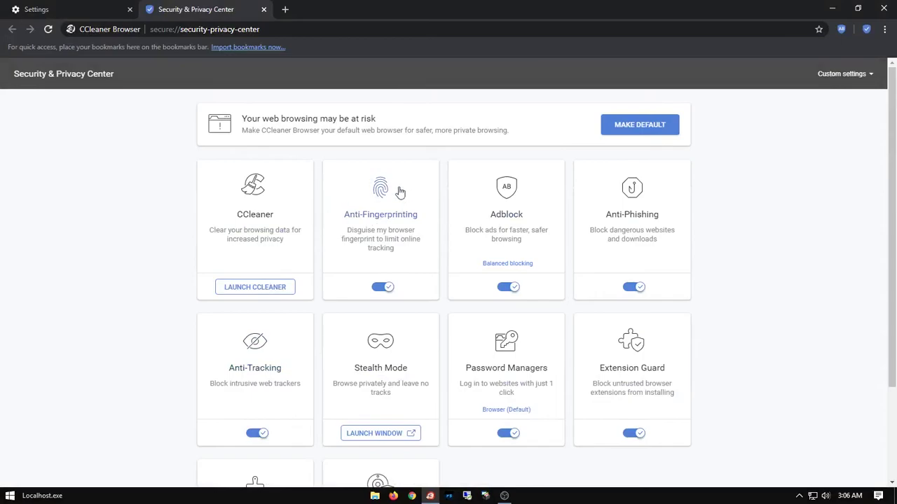
# Read the Stealth Mode description, launch a Stealth Mode window to view it, and close both the window and the details.
pyautogui.scroll(-1, 244, 267)
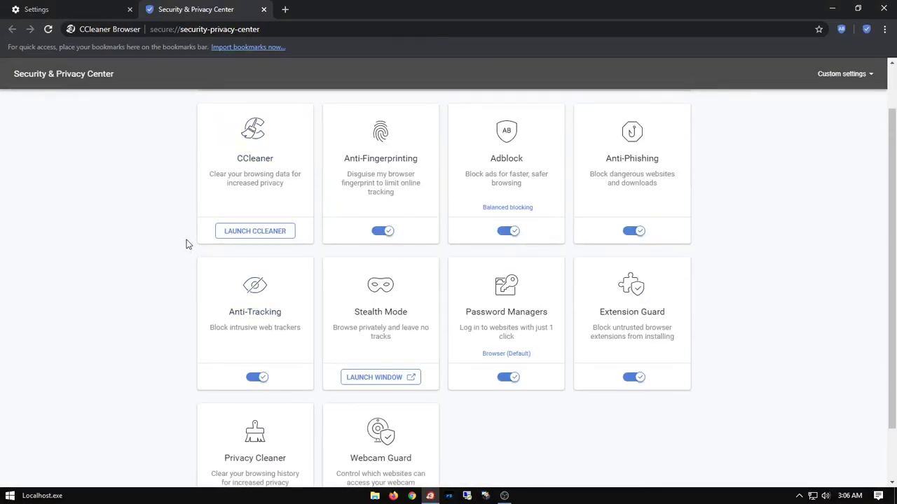
pyautogui.scroll(-1, 194, 248)
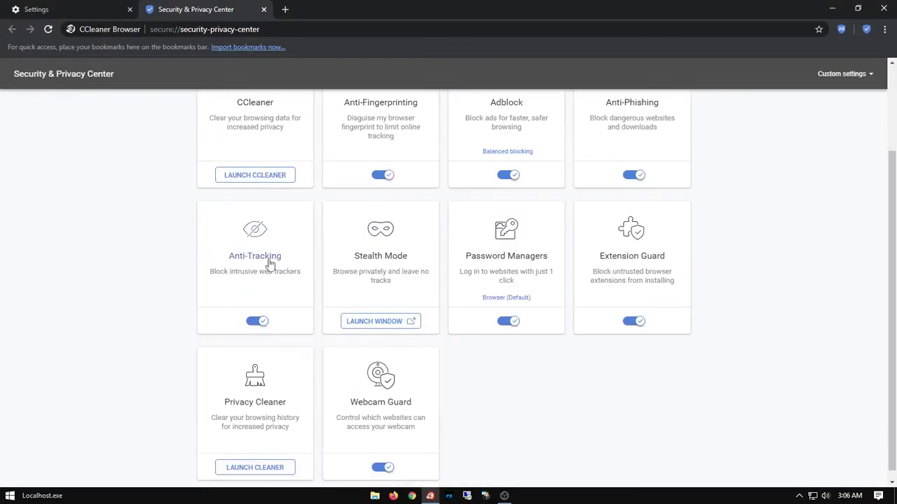
pyautogui.click(347, 262)
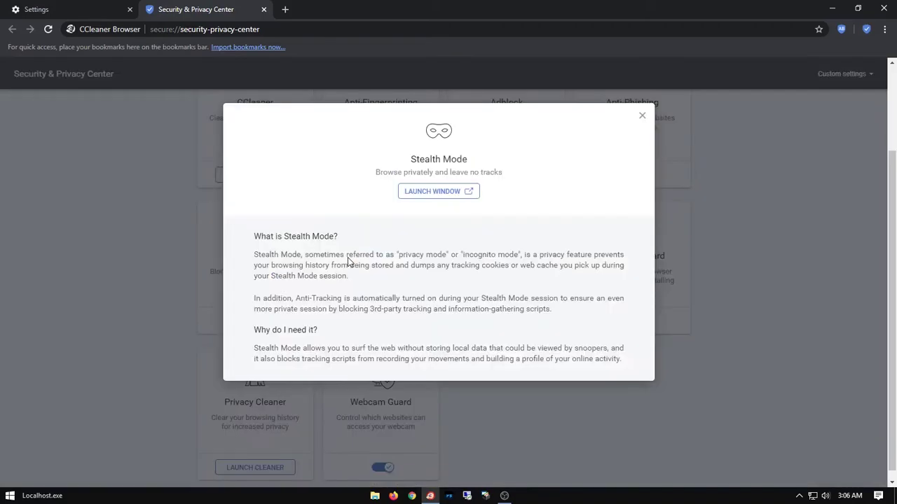
pyautogui.click(429, 192)
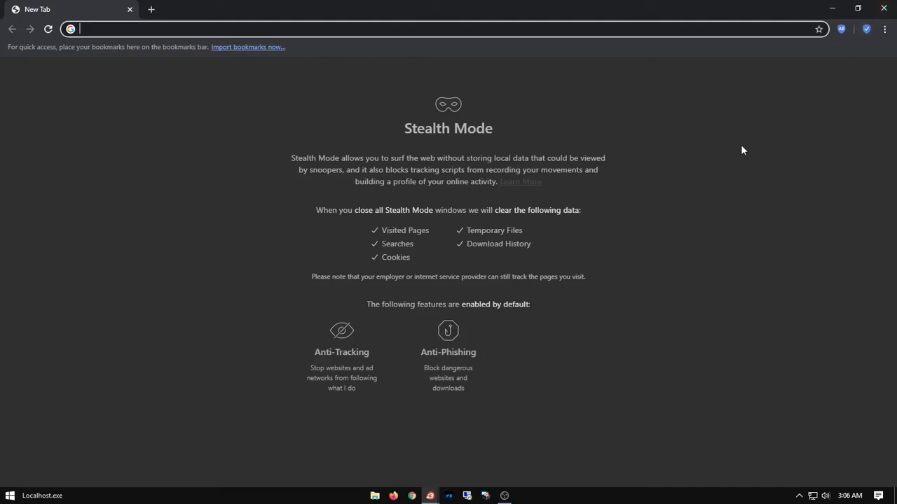
pyautogui.click(883, 8)
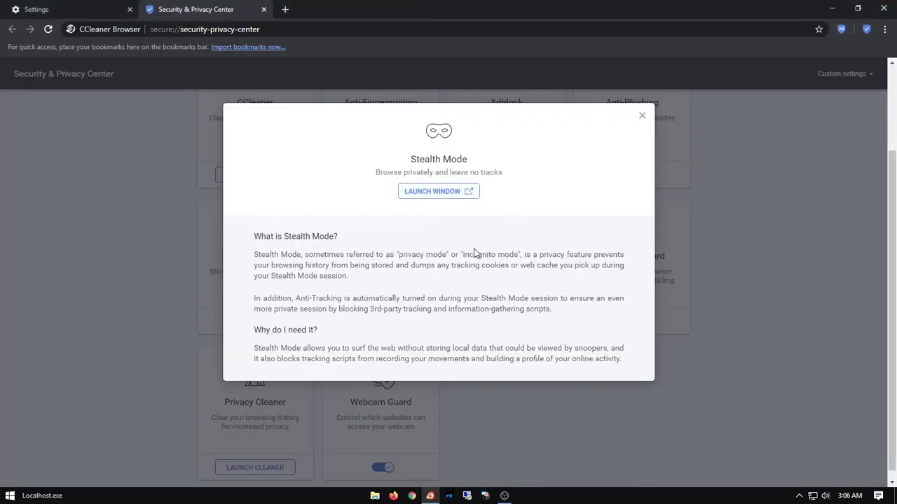
pyautogui.click(642, 116)
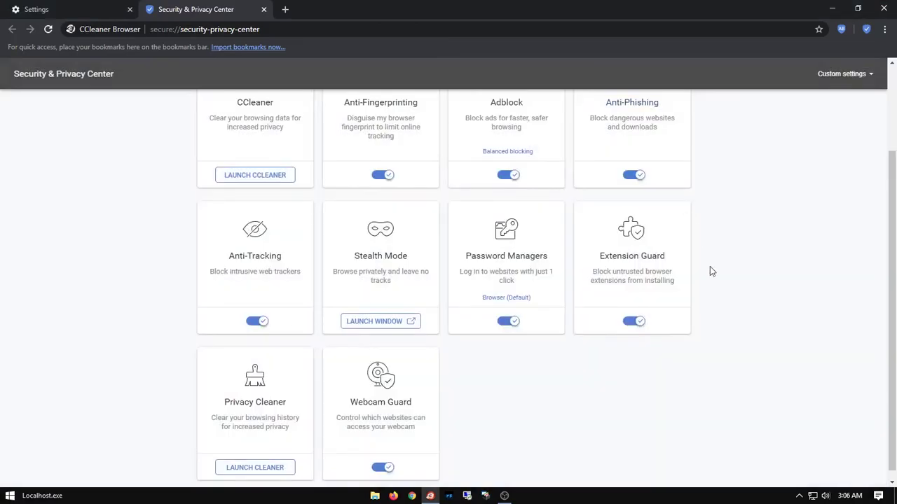
# Examine the Password Managers description and the available managers, keep Browser (Default), and close the details.
pyautogui.click(530, 274)
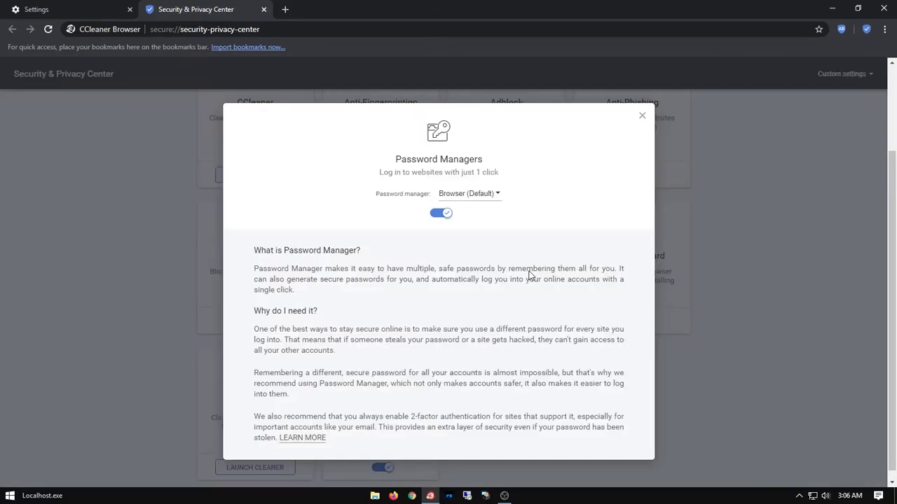
pyautogui.click(469, 197)
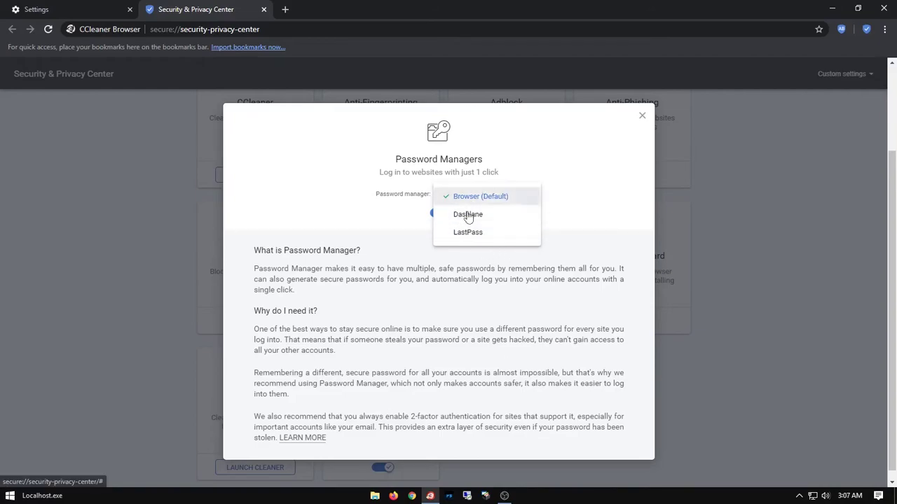
pyautogui.click(516, 194)
pyautogui.click(646, 118)
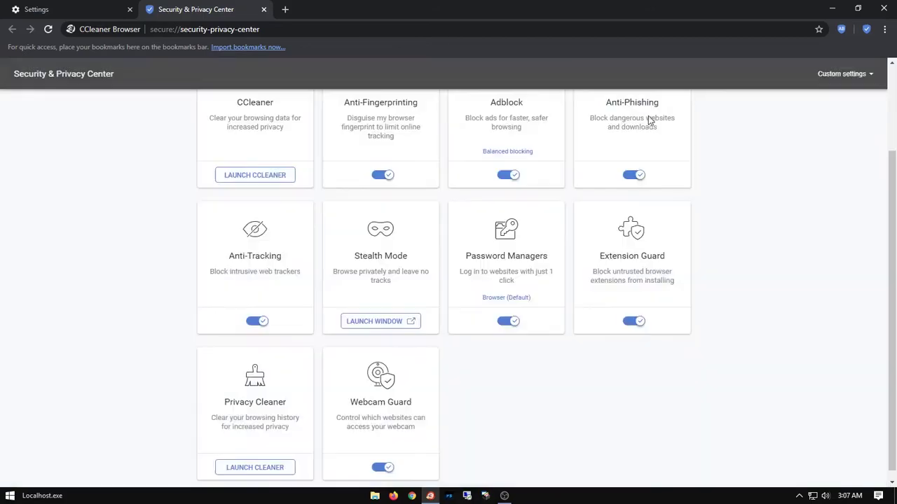
# Read the Extension Guard description, close it, and read the Privacy Cleaner description.
pyautogui.click(667, 254)
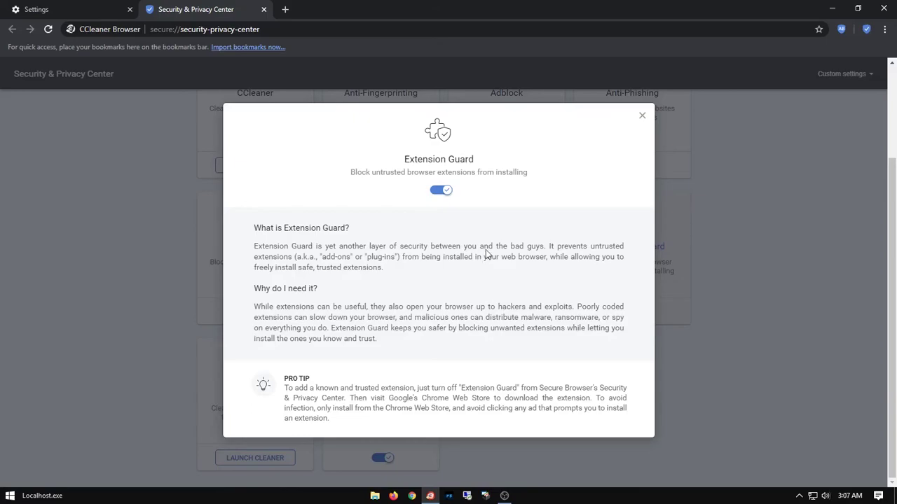
pyautogui.click(642, 116)
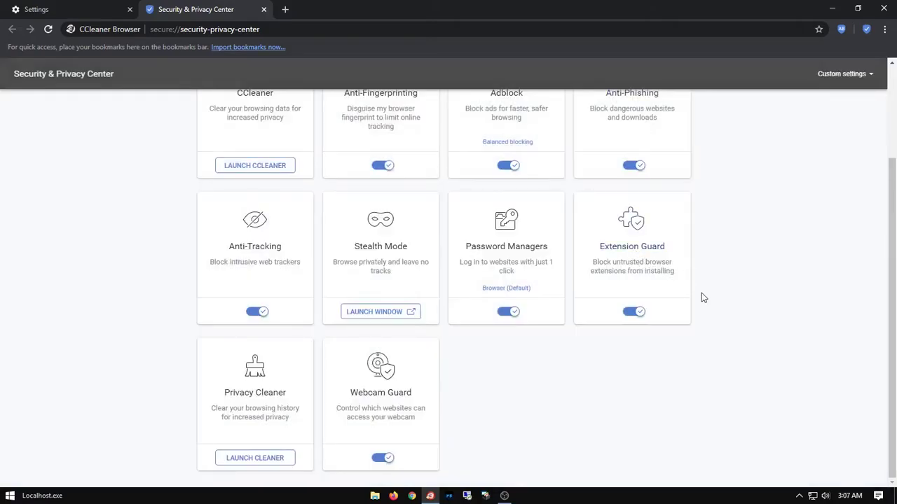
pyautogui.click(285, 381)
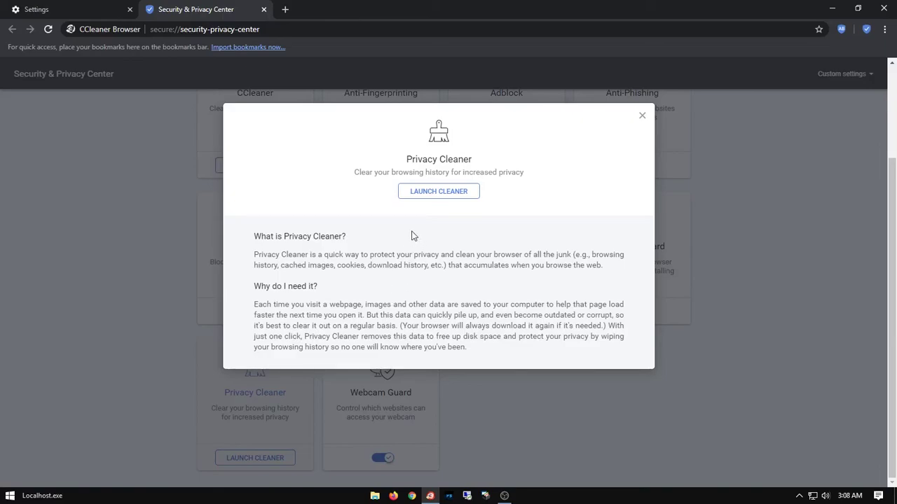
# Launch Privacy Cleaner, choose the All time range, view the basic and advanced data options, cancel without clearing, and close the feature details.
pyautogui.click(422, 198)
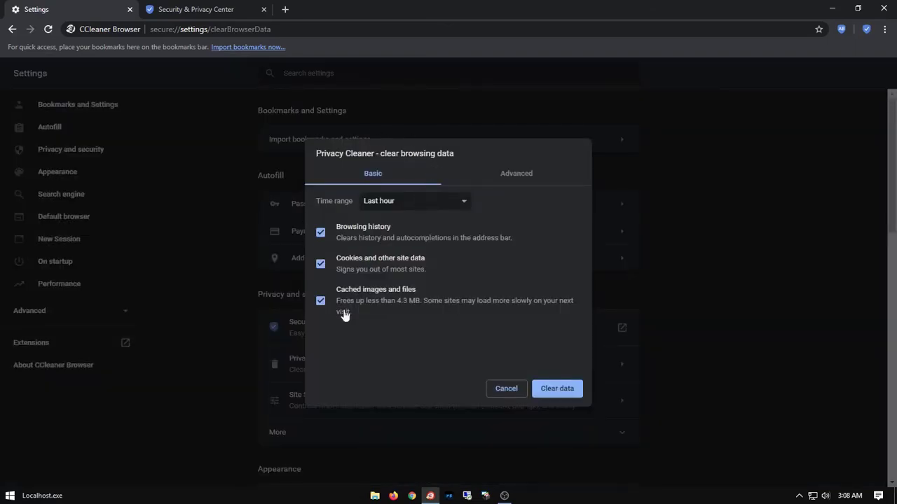
pyautogui.click(399, 204)
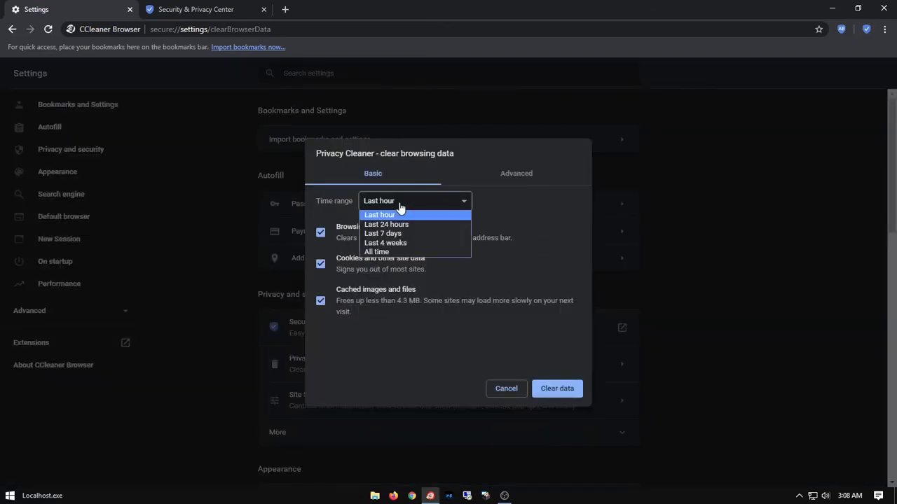
pyautogui.click(398, 253)
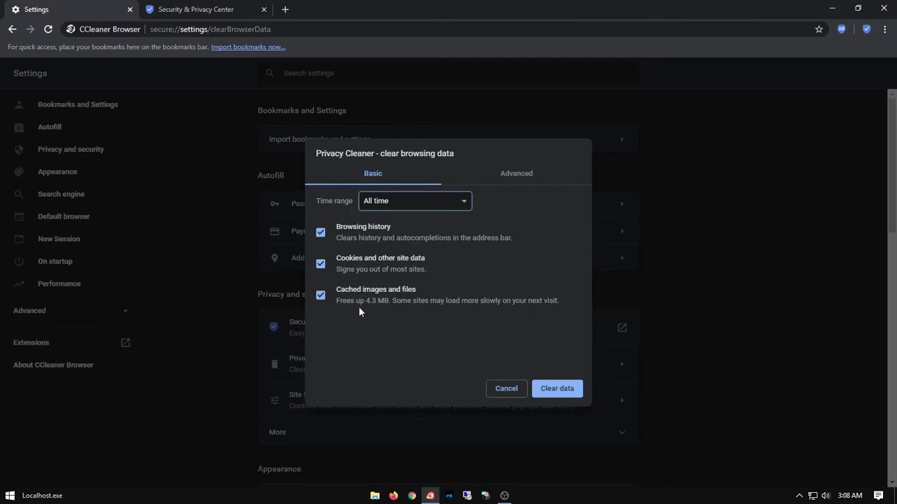
pyautogui.click(499, 187)
pyautogui.scroll(-2, 498, 276)
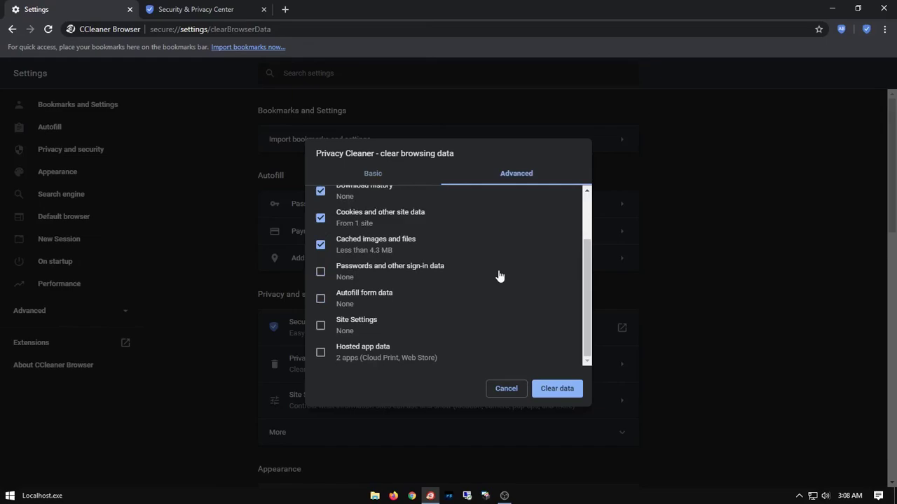
pyautogui.click(417, 182)
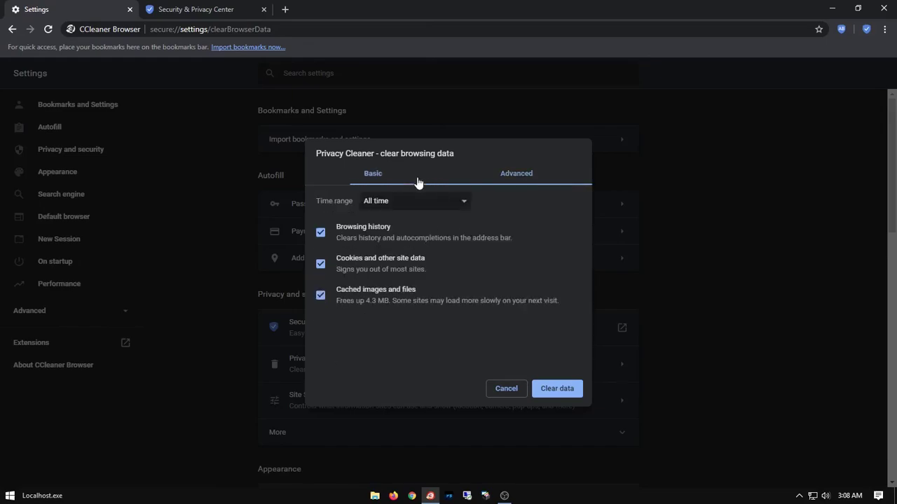
pyautogui.click(498, 389)
pyautogui.click(231, 13)
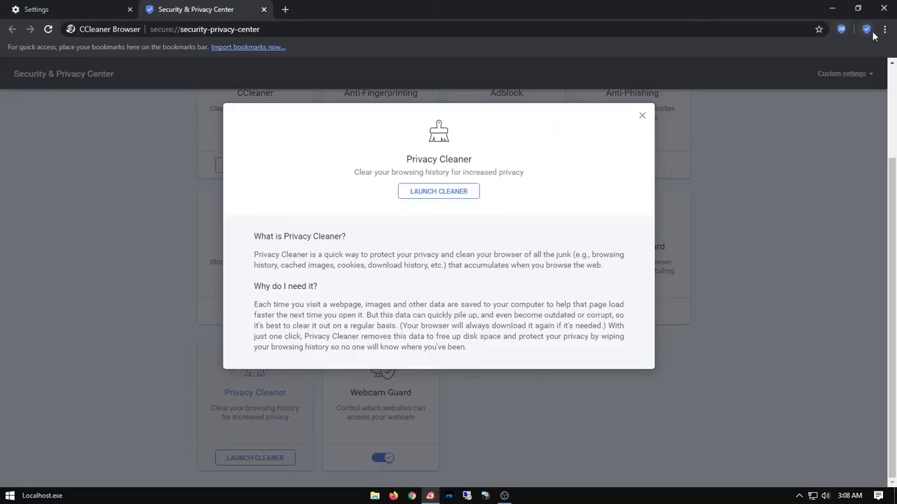
pyautogui.click(640, 115)
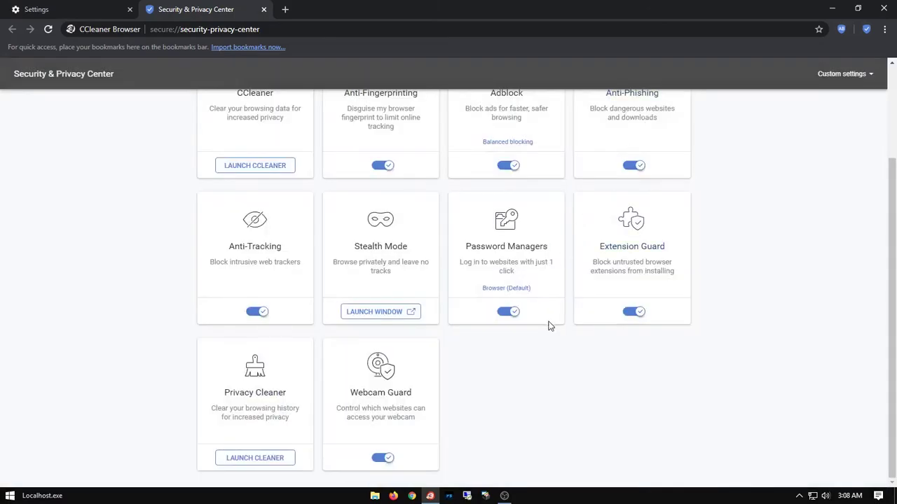
# Read the Webcam Guard description, close its details, and look over all the Security & Privacy Center features.
pyautogui.click(409, 392)
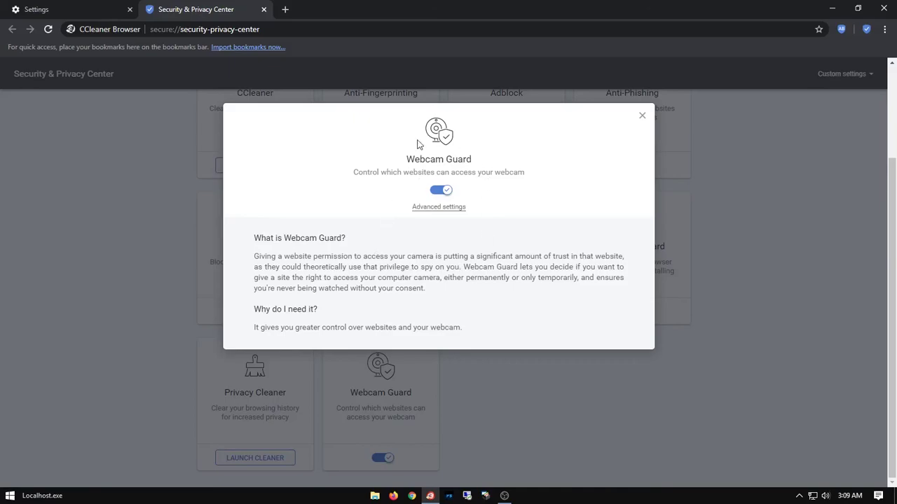
pyautogui.click(641, 118)
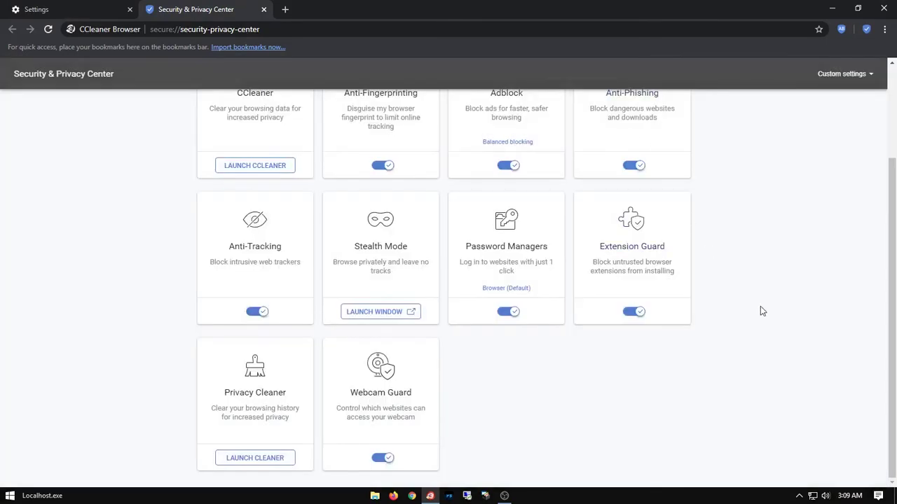
pyautogui.scroll(2, 762, 306)
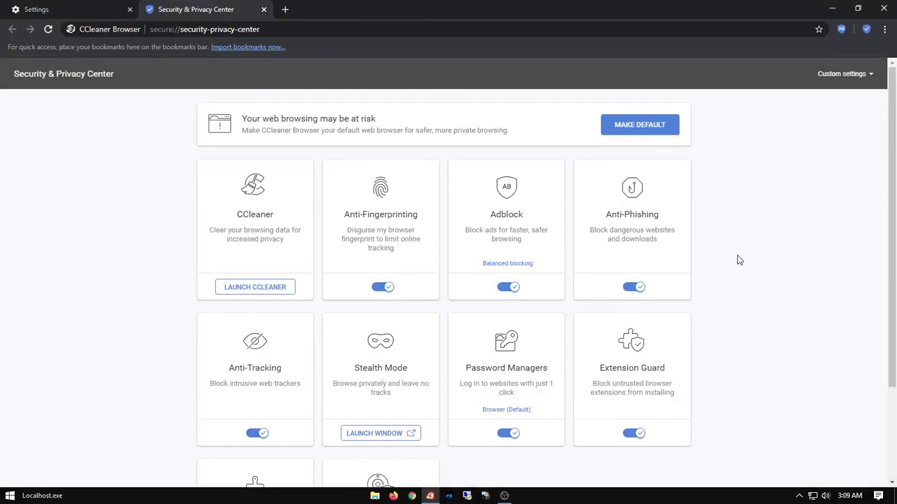
pyautogui.scroll(-1, 738, 254)
pyautogui.scroll(1, 737, 245)
pyautogui.scroll(-1, 736, 241)
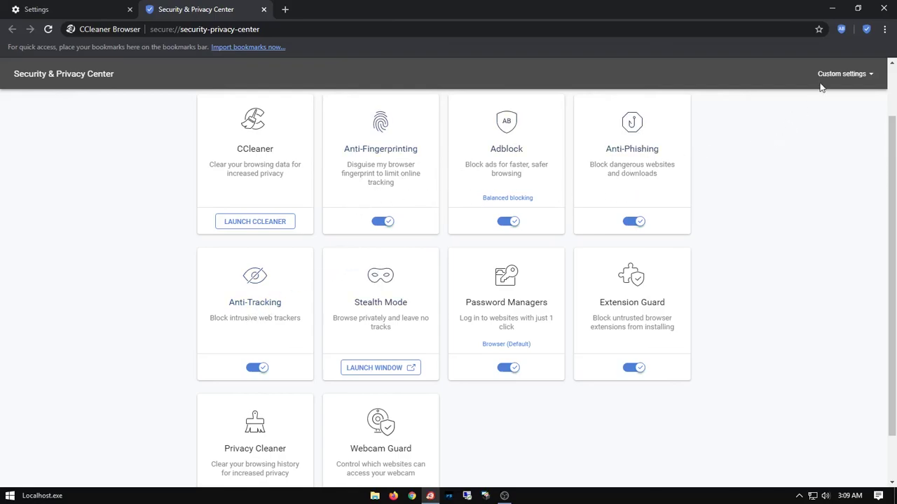
# Switch the Security & Privacy Center from Custom settings to Recommended settings and review the feature cards.
pyautogui.click(845, 76)
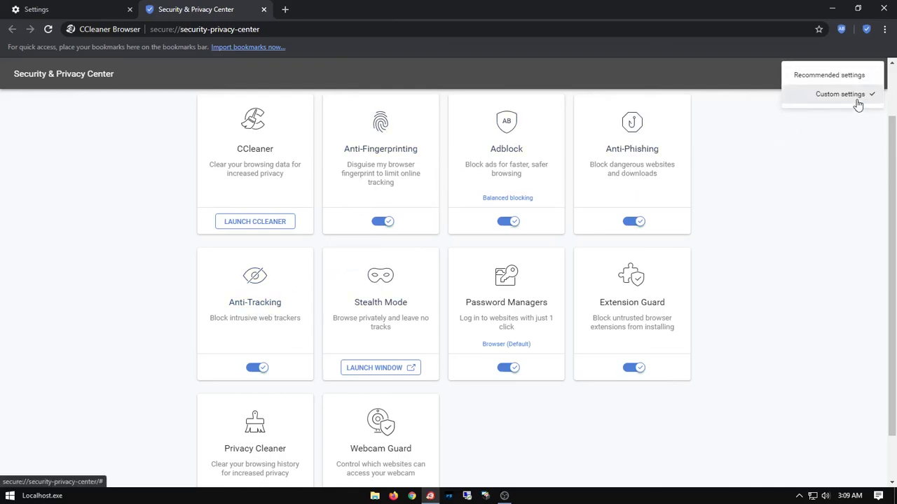
pyautogui.click(858, 77)
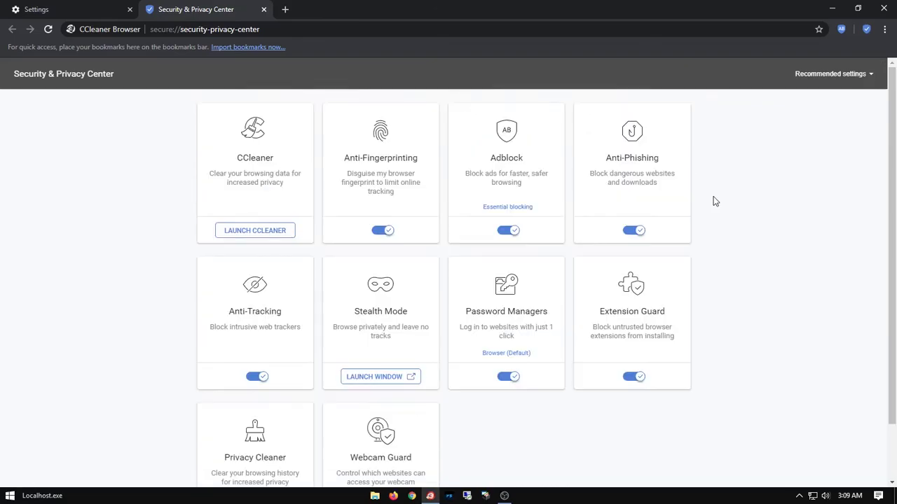
pyautogui.scroll(-1, 504, 263)
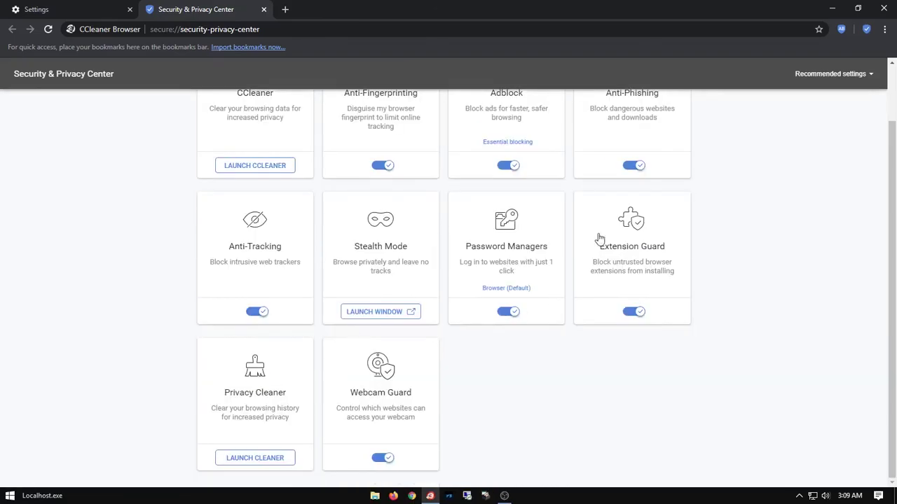
# Try to switch the Security & Privacy Center back to Custom settings, and dismiss the reopened preset choices.
pyautogui.click(829, 77)
pyautogui.click(828, 100)
pyautogui.click(862, 75)
pyautogui.click(794, 189)
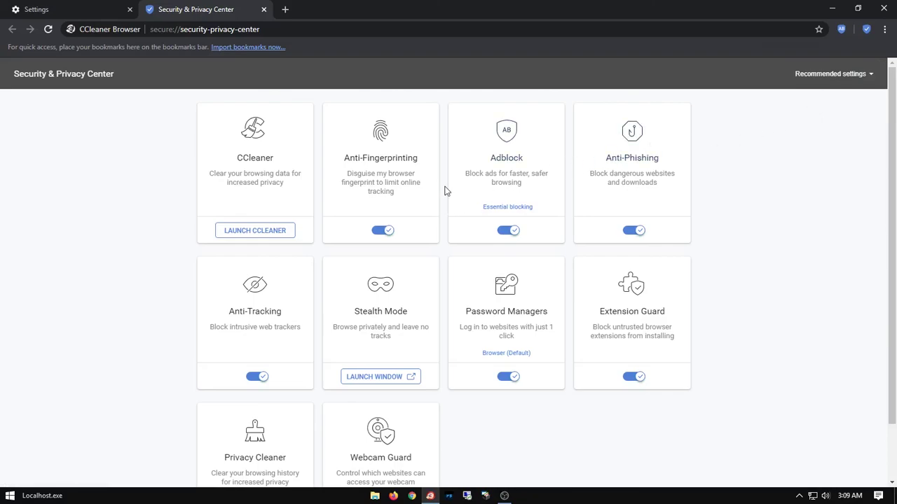
# Turn Anti-Fingerprinting off and back on, and check the available settings presets without choosing another one.
pyautogui.click(382, 230)
pyautogui.click(382, 230)
pyautogui.click(851, 75)
pyautogui.click(849, 137)
pyautogui.scroll(-1, 589, 251)
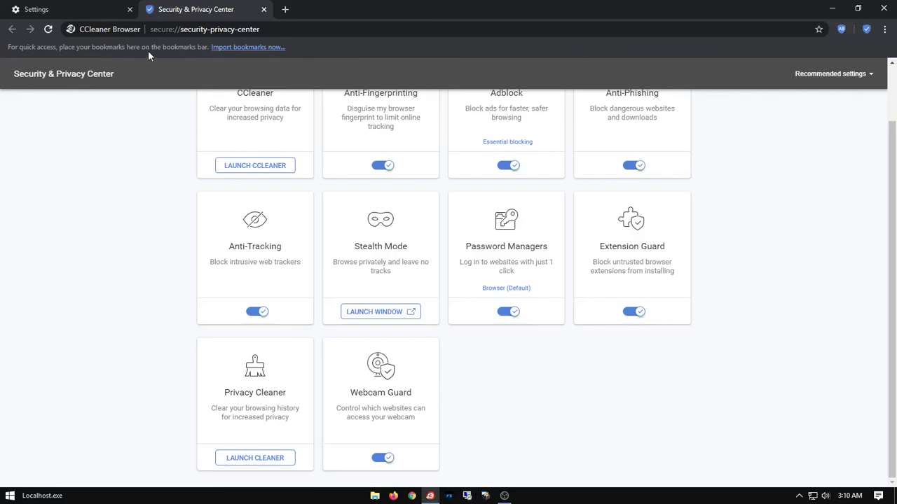
# Open a new tab and close the Security & Privacy Center tab.
pyautogui.click(284, 9)
pyautogui.click(264, 9)
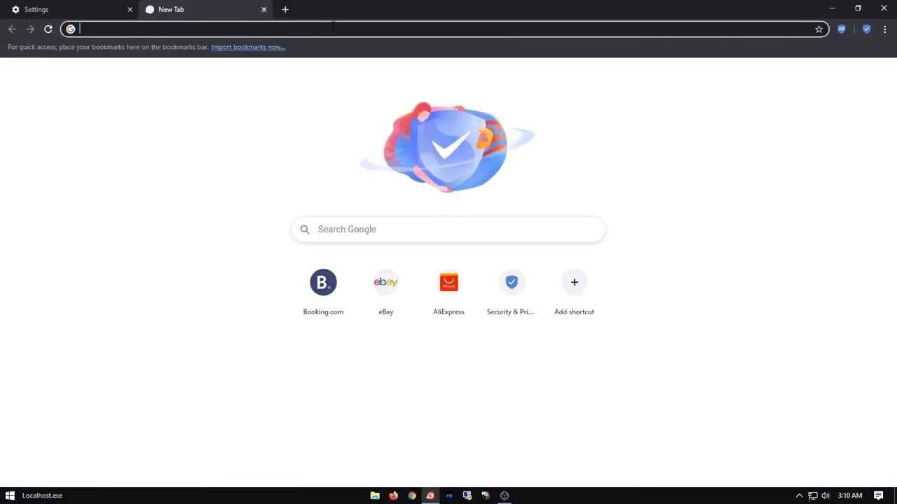
pyautogui.click(449, 159)
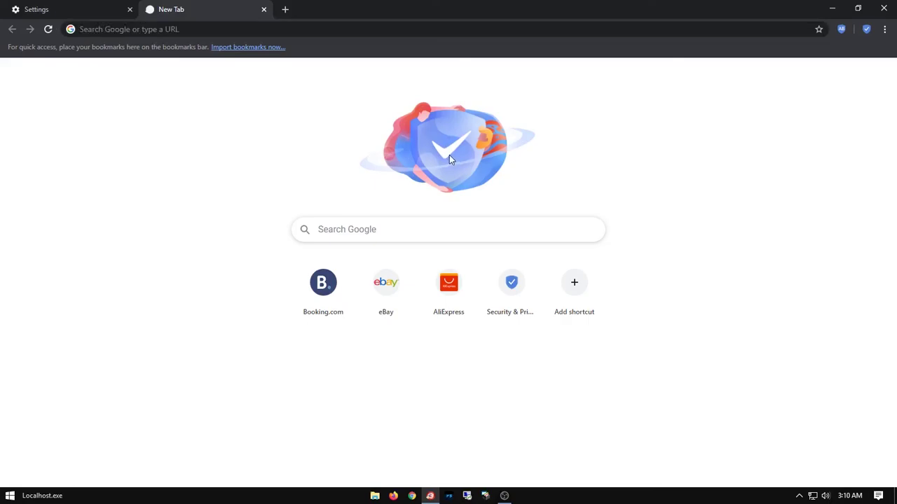
# Search Google for "typo" from the new tab page.
pyautogui.click(453, 234)
pyautogui.write('ty')
pyautogui.click(374, 259)
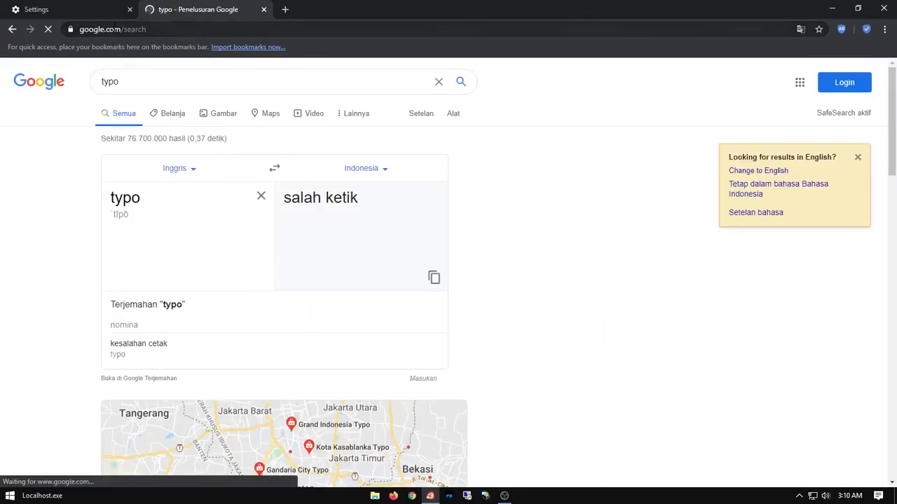
pyautogui.click(140, 29)
pyautogui.click(61, 206)
# Block google.com's request to know the location and look through the search results.
pyautogui.scroll(-3, 74, 183)
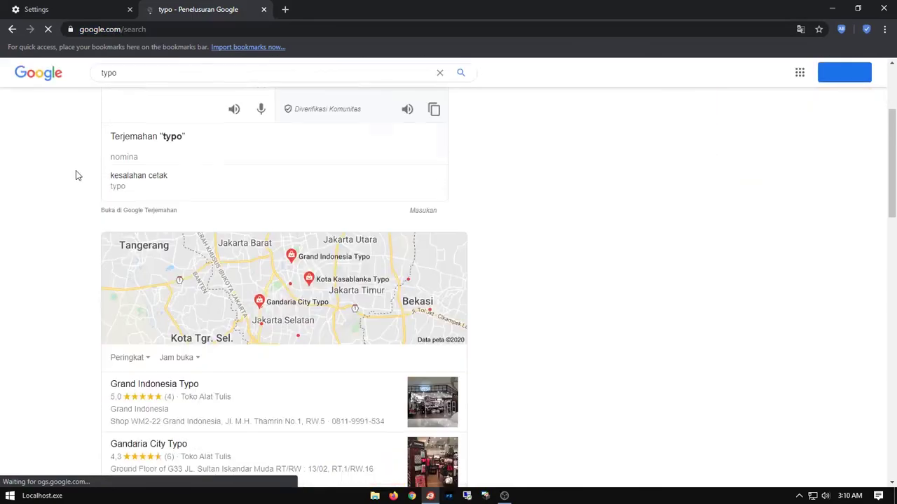
pyautogui.scroll(3, 76, 175)
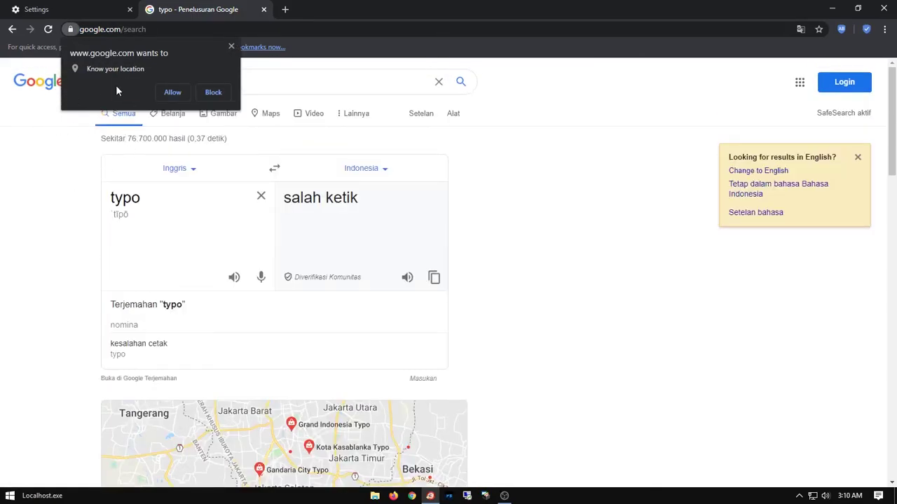
pyautogui.click(215, 90)
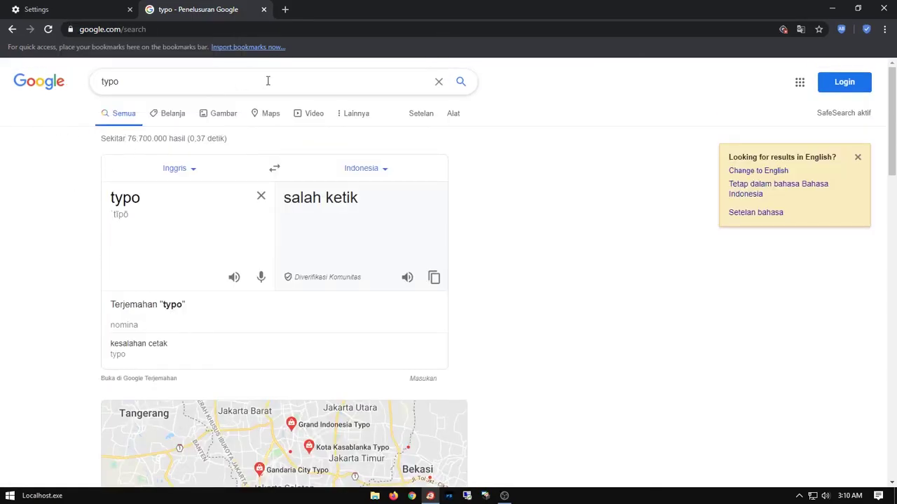
pyautogui.scroll(-3, 590, 204)
pyautogui.scroll(-8, 592, 204)
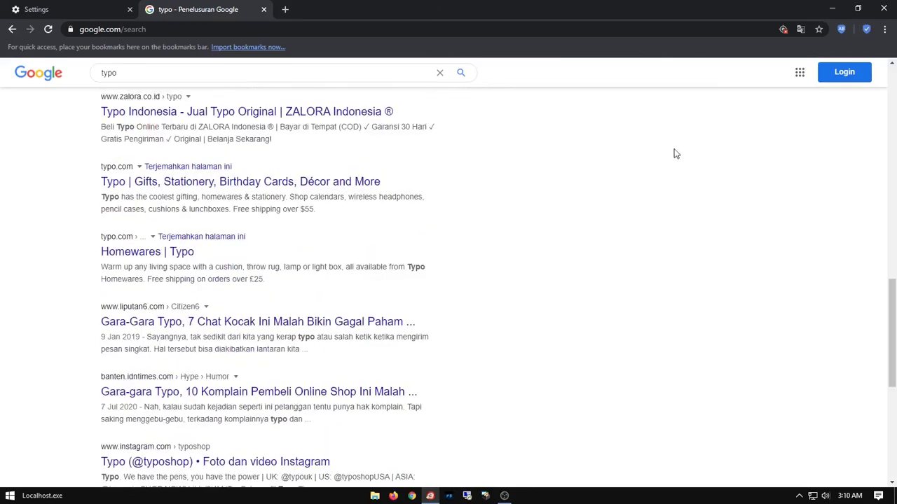
# View the page's translation options and the Help and About CCleaner Browser entries, dismissing both without choosing anything.
pyautogui.click(801, 30)
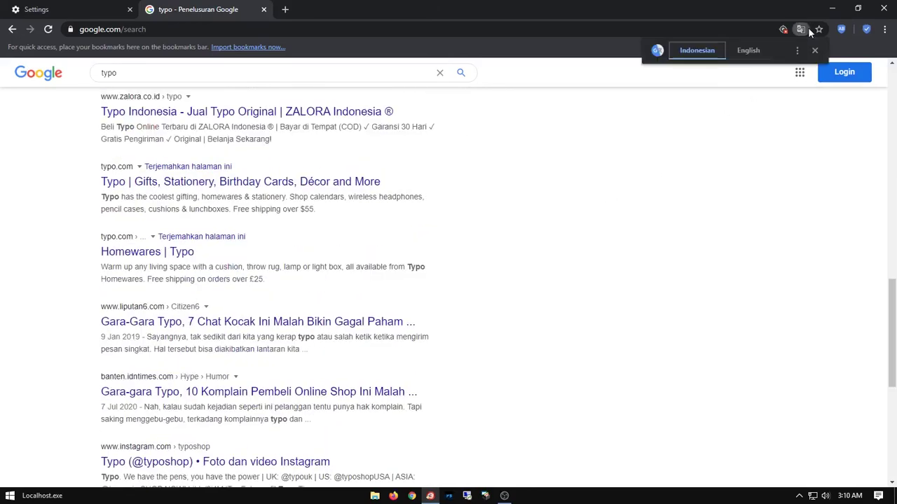
pyautogui.click(714, 192)
pyautogui.scroll(10, 715, 192)
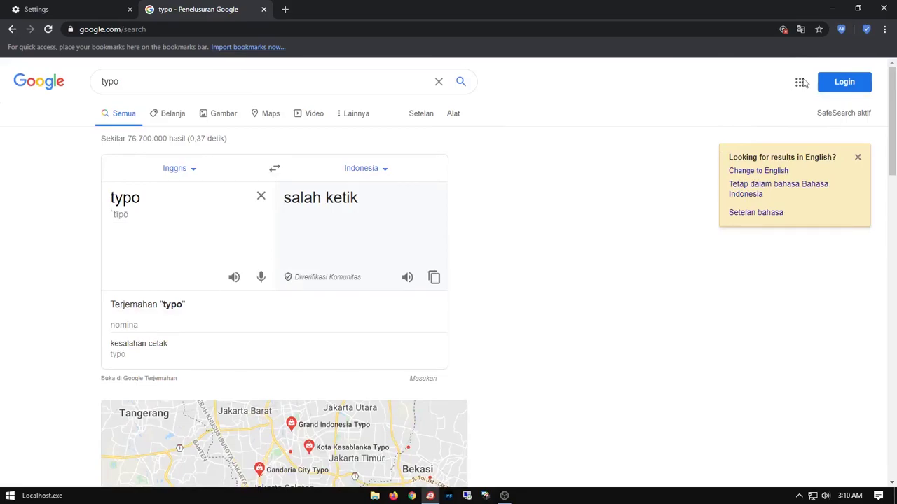
pyautogui.click(884, 28)
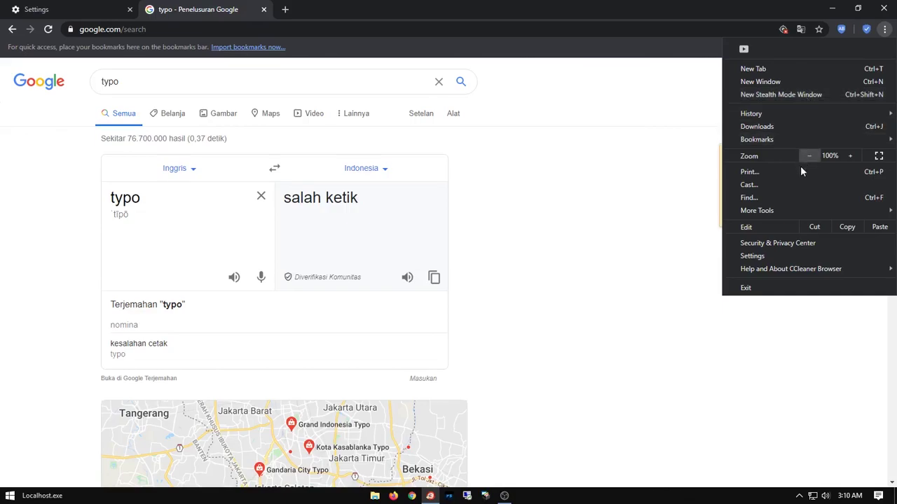
pyautogui.moveTo(797, 270)
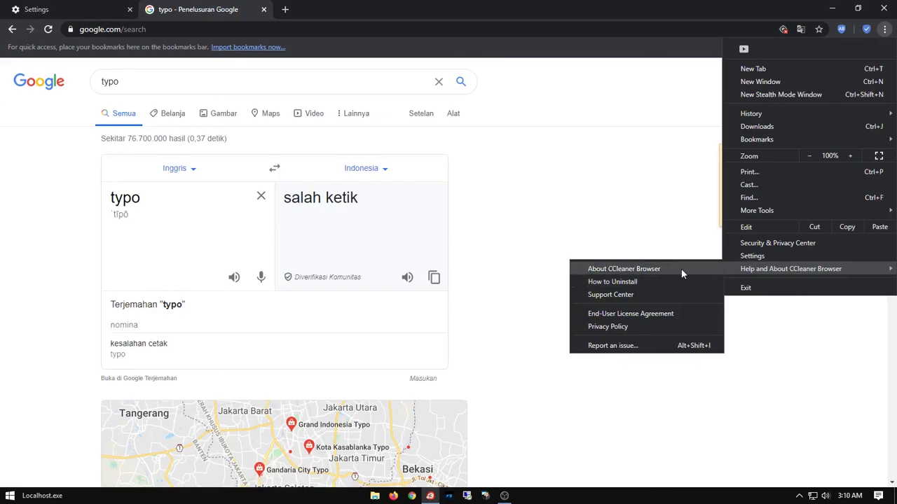
pyautogui.click(527, 204)
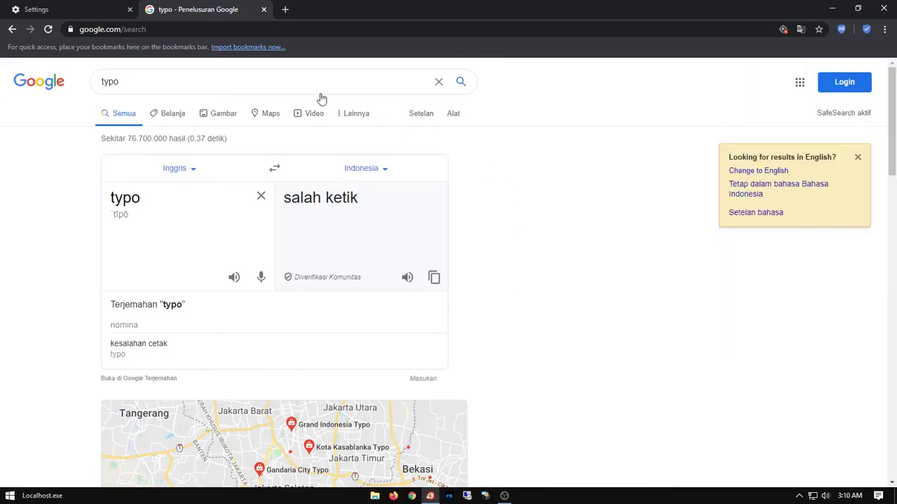
# Close the search results and Settings tabs, keeping only a new tab open.
pyautogui.click(264, 9)
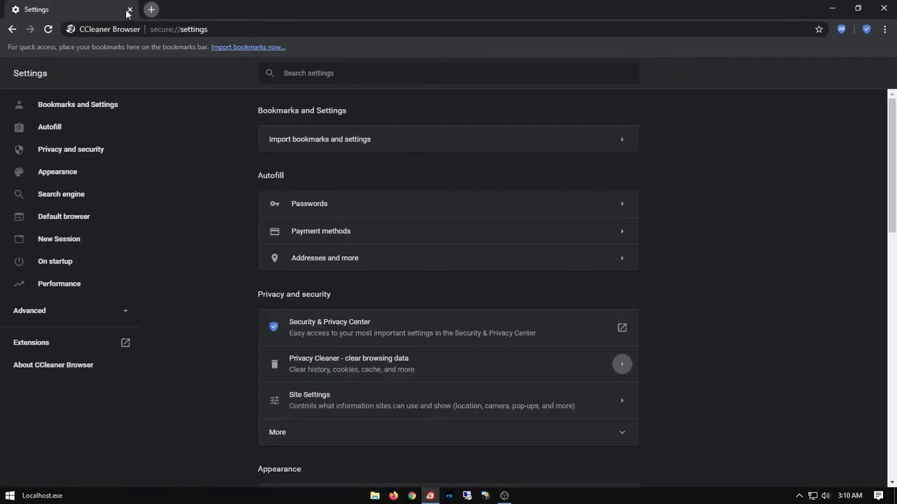
pyautogui.click(150, 9)
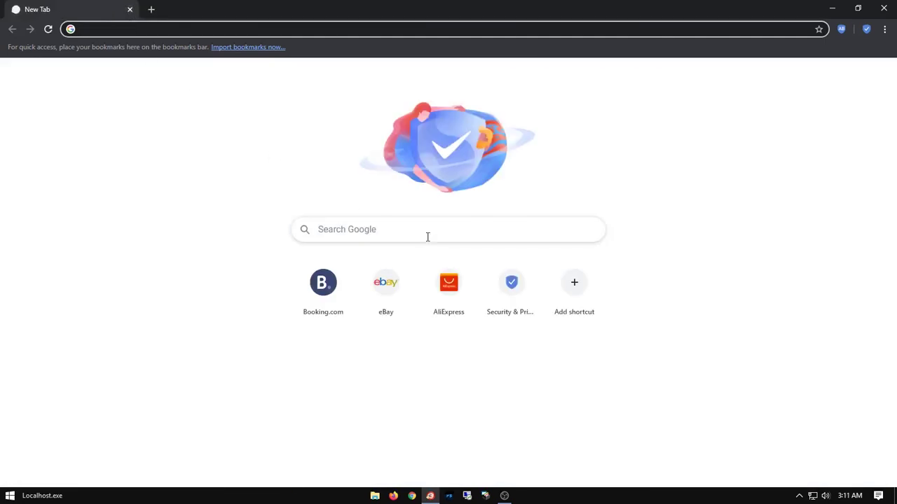